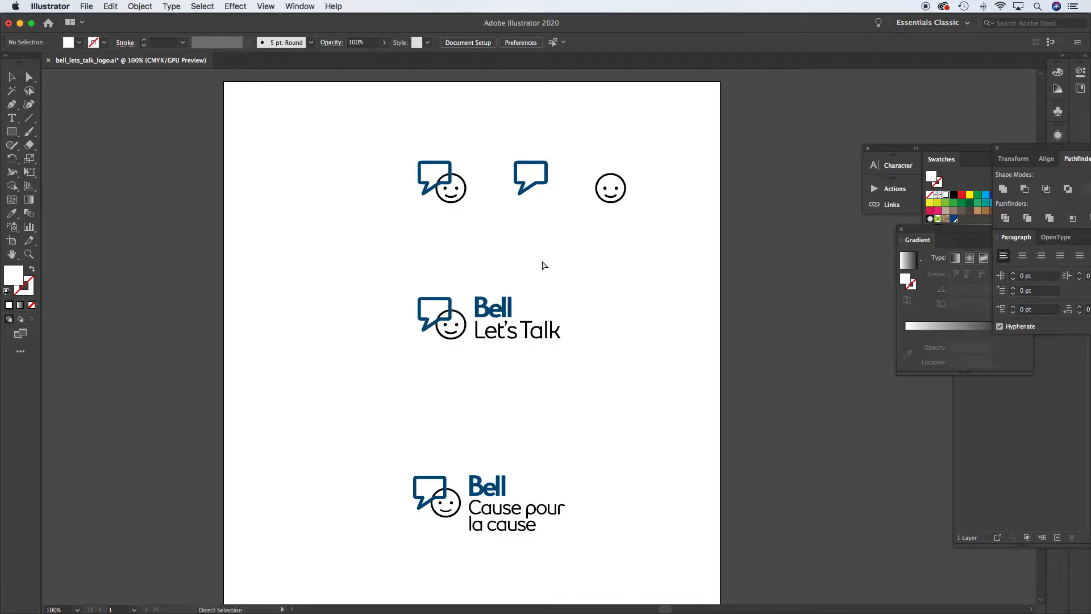
scroll(543, 264, "down", 2)
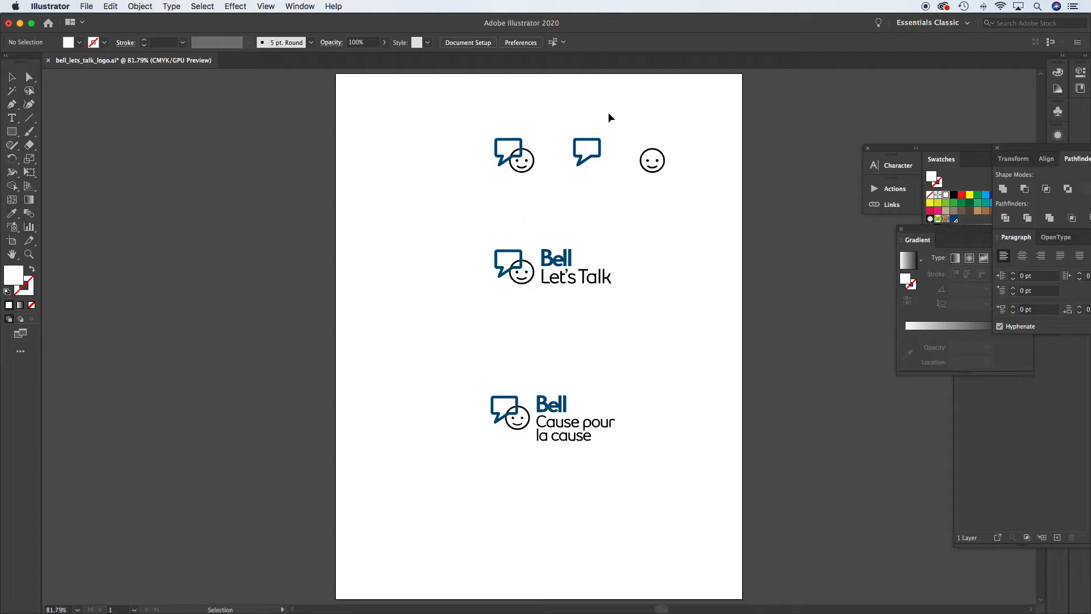
left_click_drag(628, 140, 697, 204)
left_click(711, 165)
left_click_drag(478, 239, 657, 305)
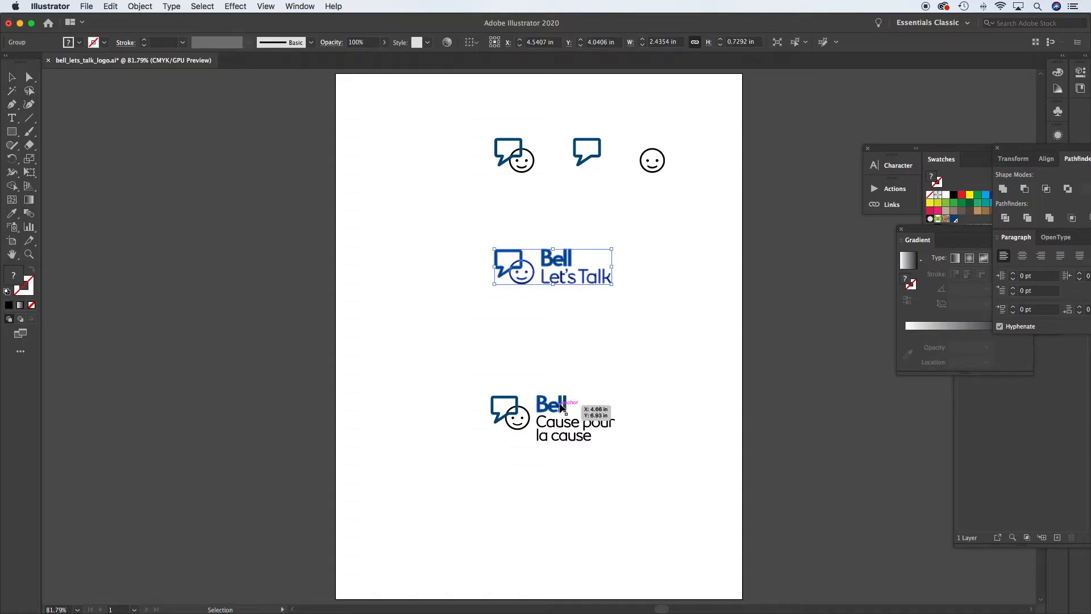
left_click(565, 407)
left_click(565, 375)
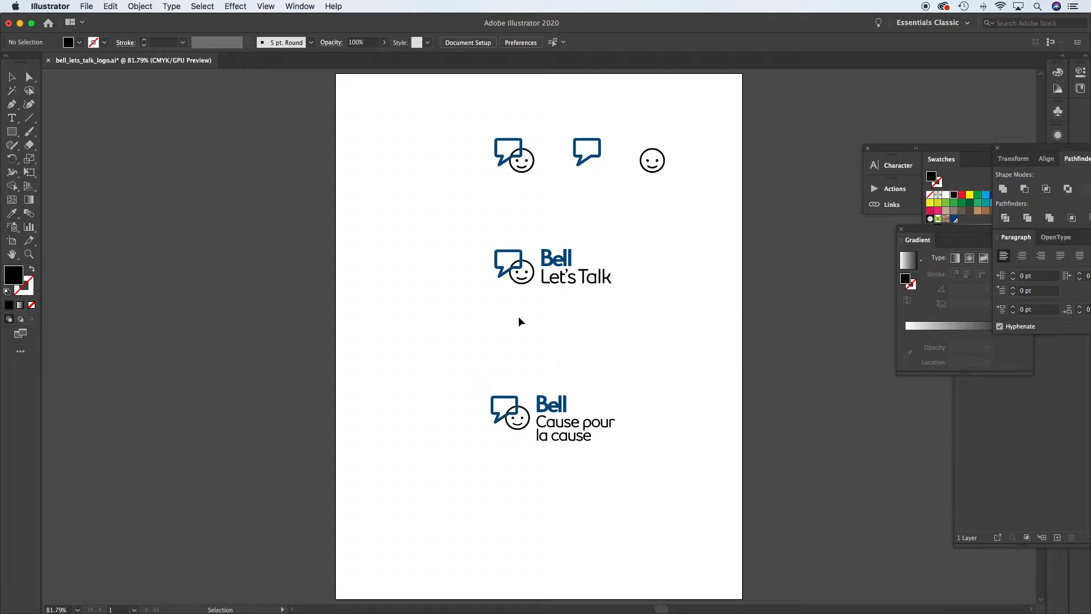
left_click_drag(460, 230, 691, 336)
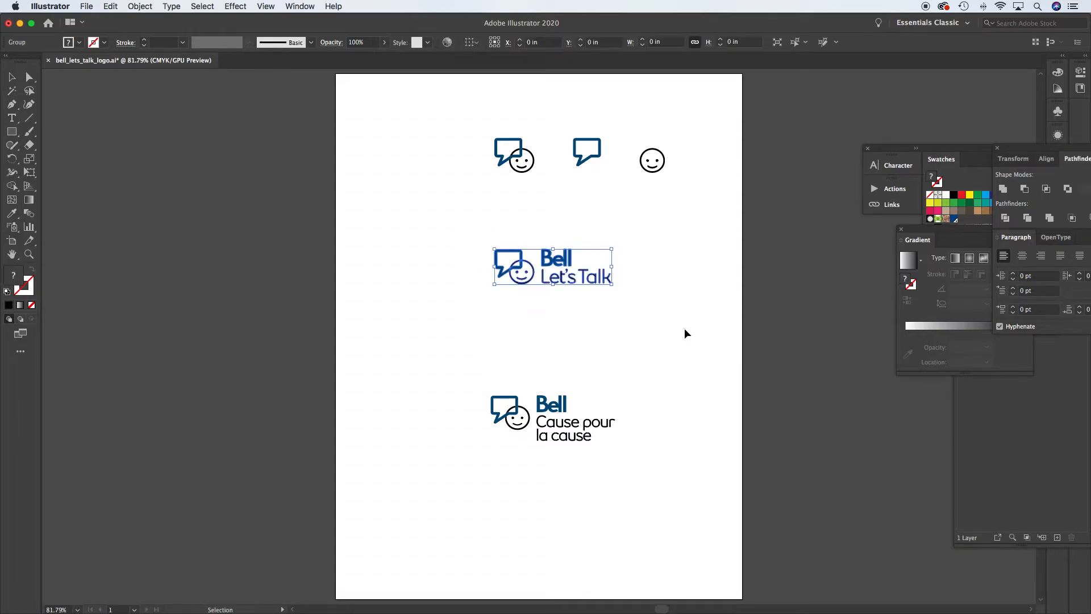
left_click(460, 237)
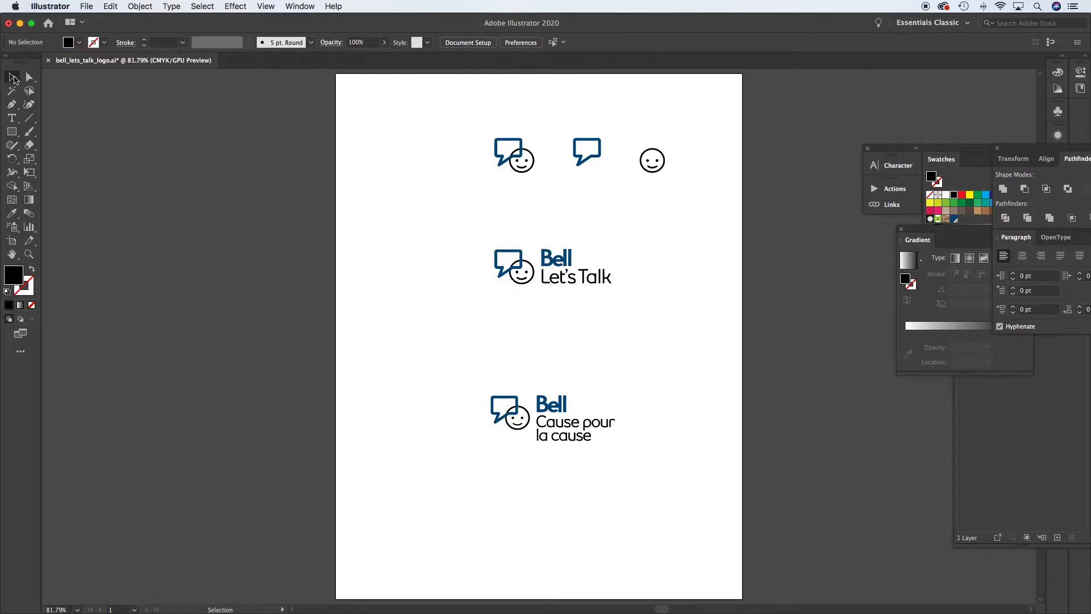
- Undock the tools panel so that it floats over the workspace
left_click_drag(17, 59, 38, 70)
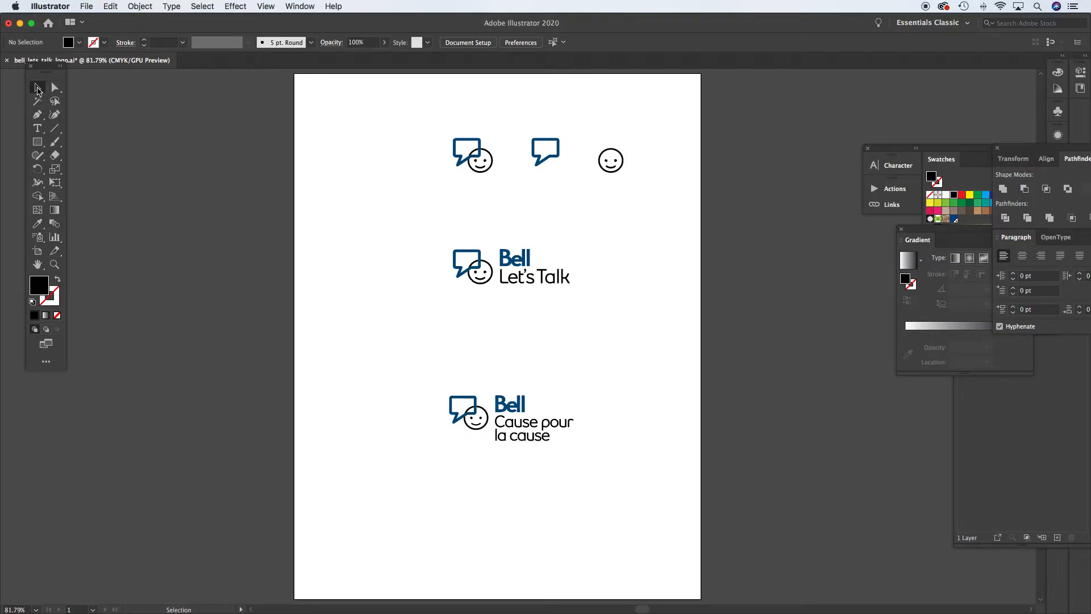
left_click_drag(429, 236, 614, 290)
left_click(614, 291)
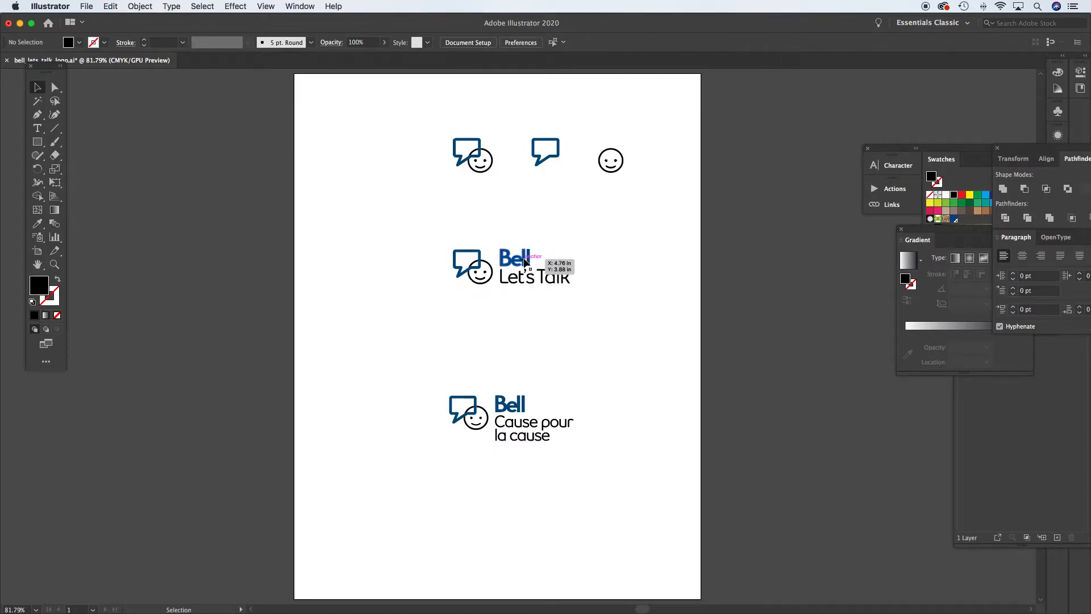
- Copy the whole Bell Let's Talk logo in the middle of the artboard, switch to Adobe InDesign and paste it onto the page
left_click(525, 261)
left_click_drag(419, 225, 614, 307)
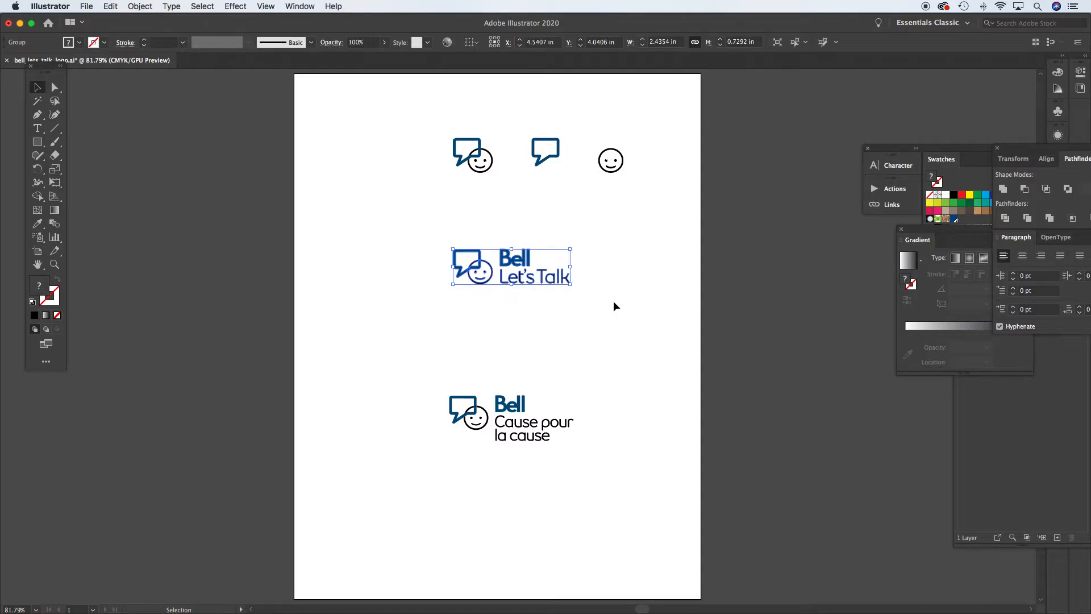
key("a")
key("v")
mouse_move(749, 601)
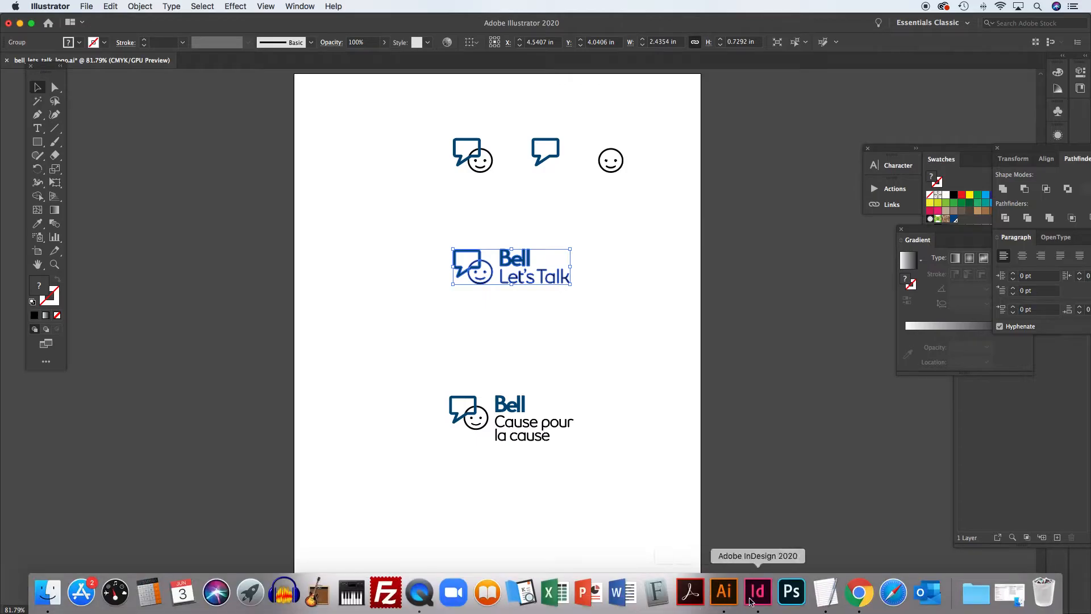
left_click(749, 601)
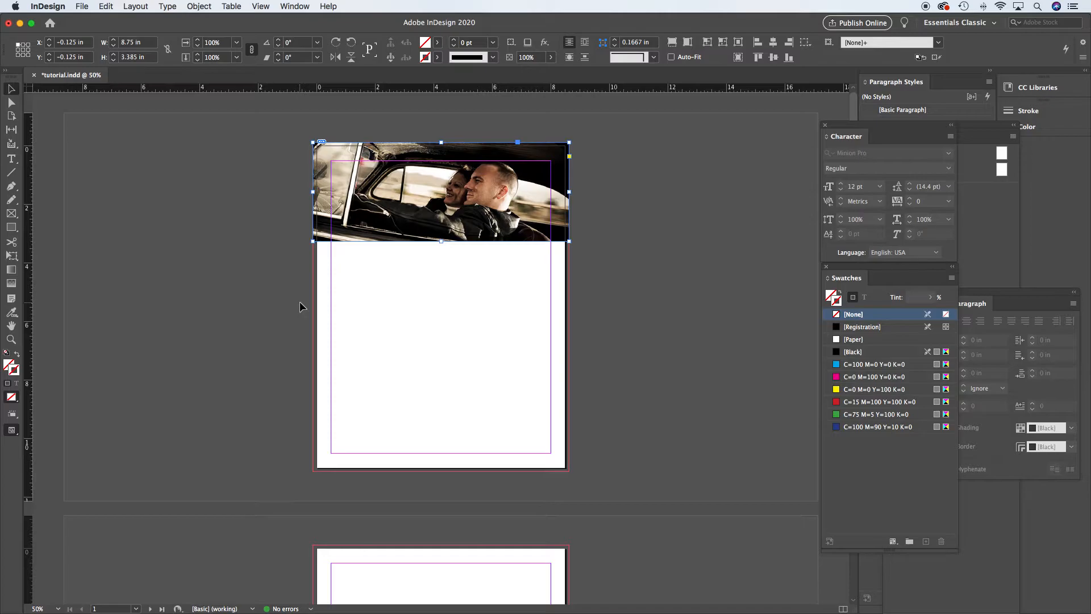
key("super+v")
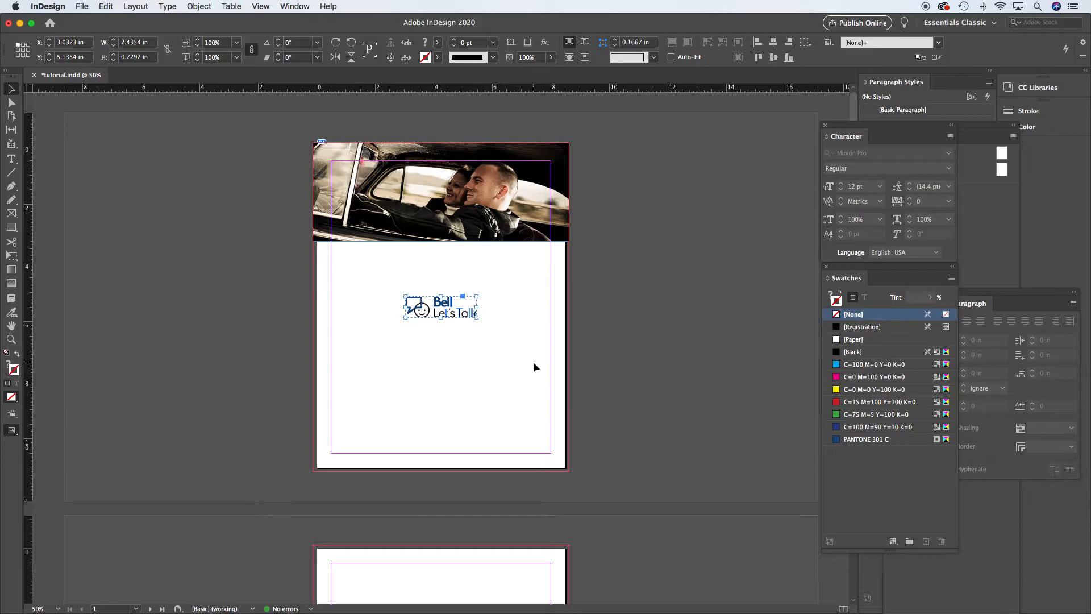
- Examine the pasted logo's lettering close up, and compare the page in preview and normal screen modes
key("super+equal")
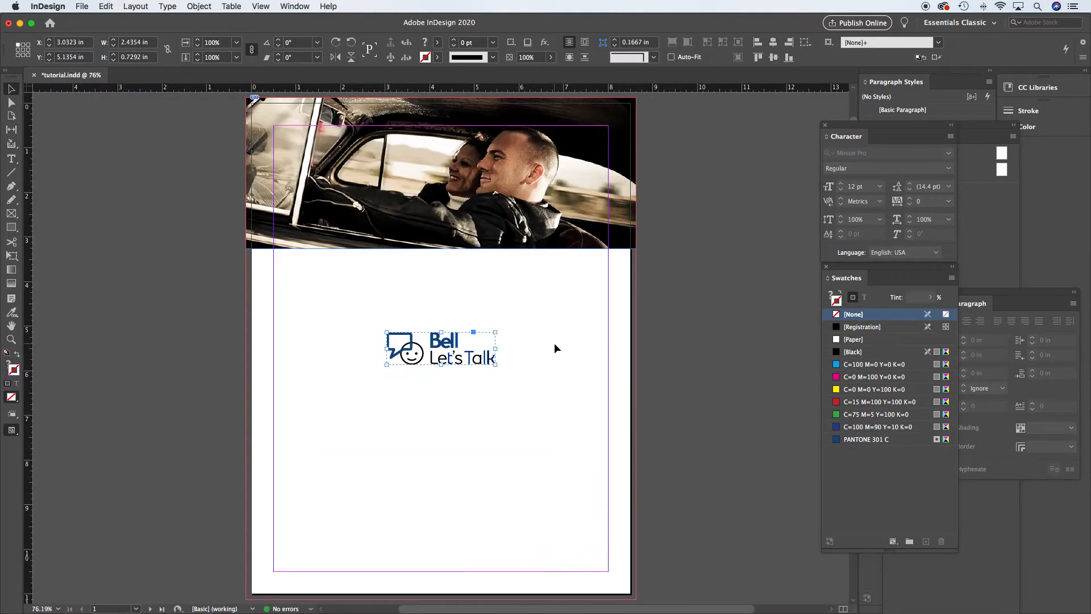
left_click(553, 343)
left_click_drag(402, 317, 531, 396)
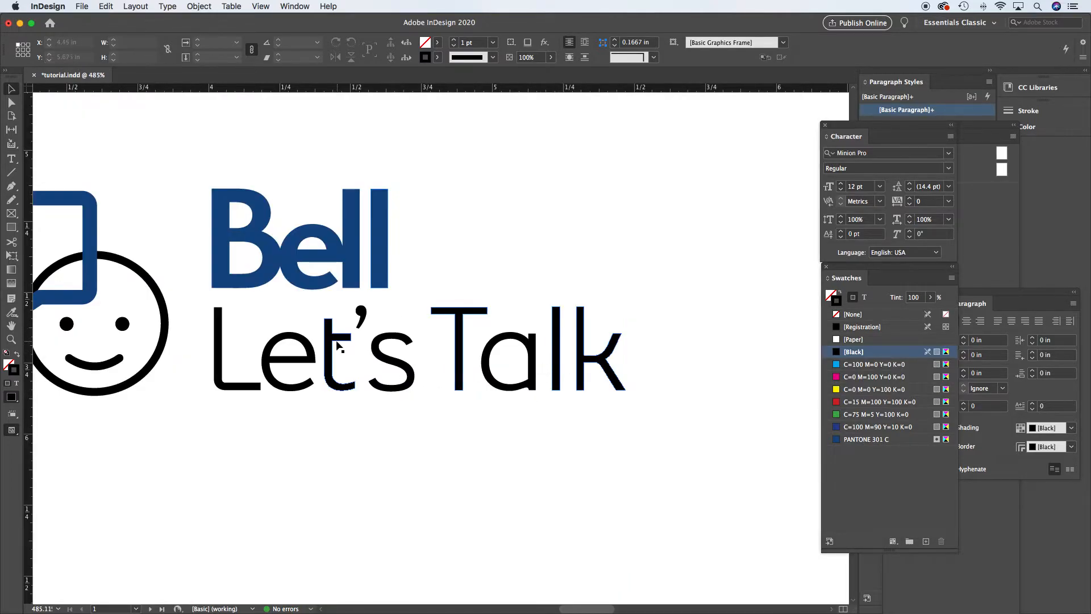
left_click(439, 372, "alt")
left_click(441, 372, "alt")
left_click(451, 371, "alt")
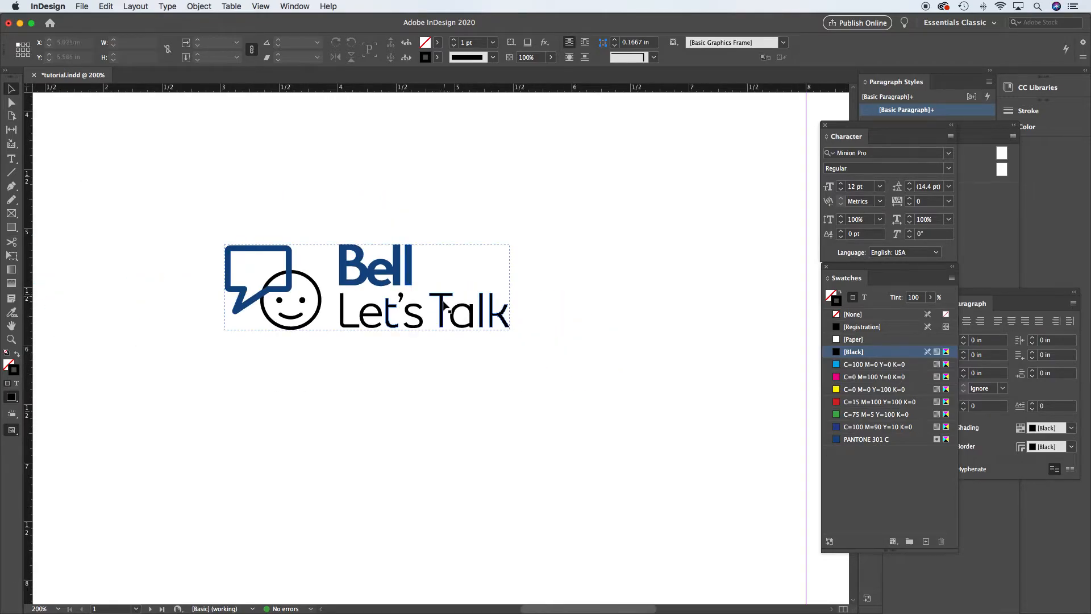
left_click(459, 340, "alt+super")
left_click(459, 340, "alt+super")
left_click_drag(419, 358, 524, 383)
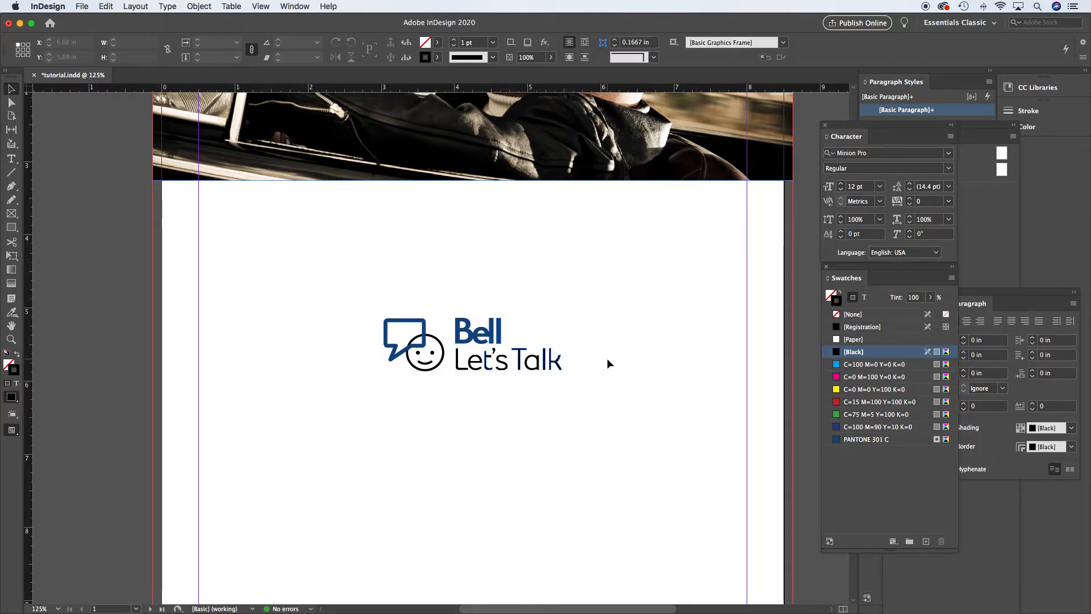
key("w")
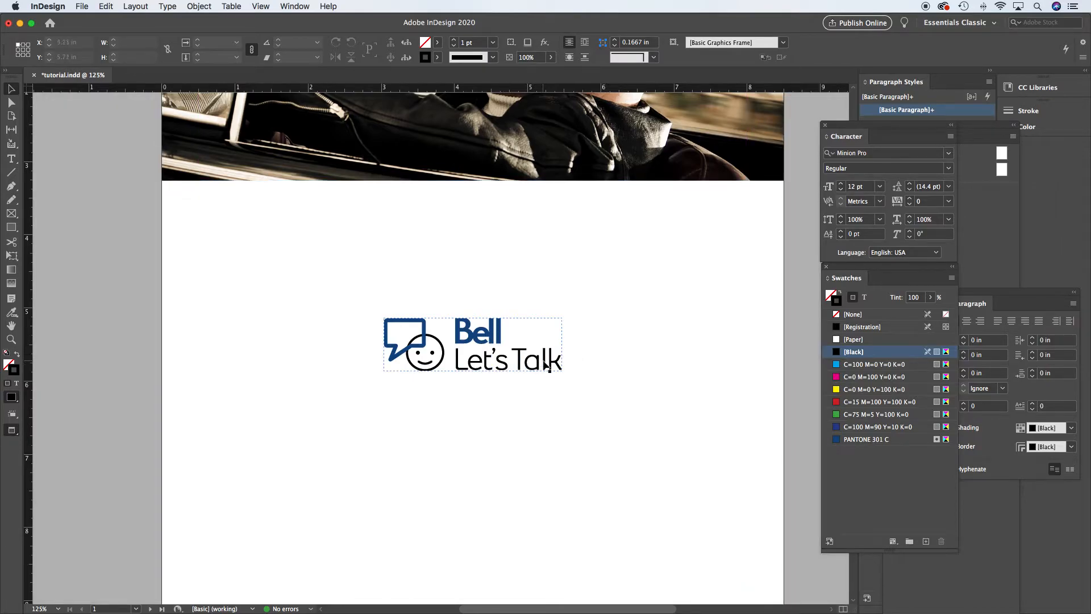
key("w")
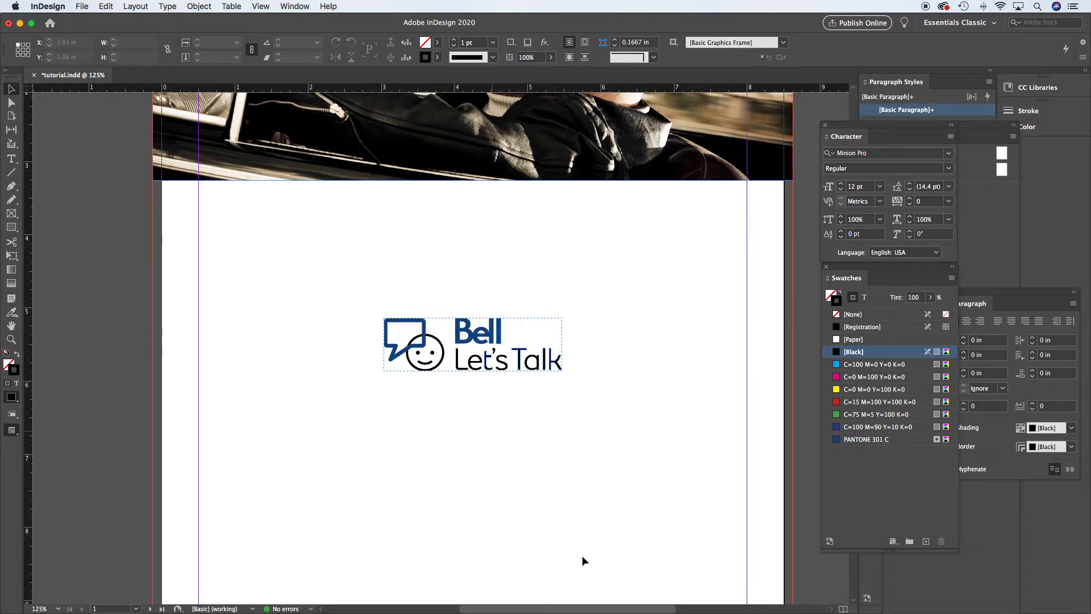
left_click(728, 601)
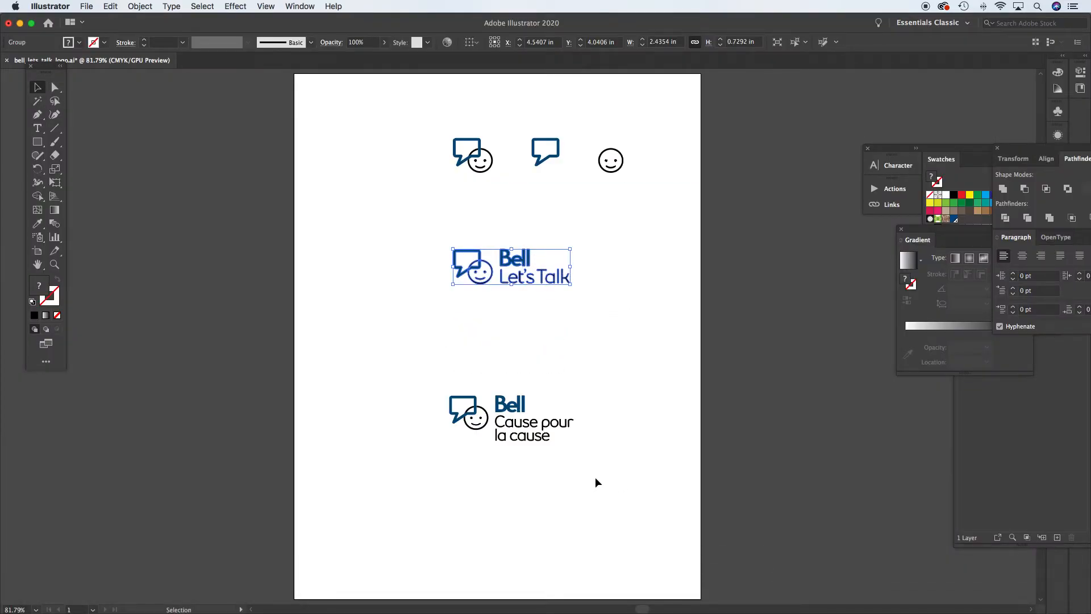
mouse_move(691, 610)
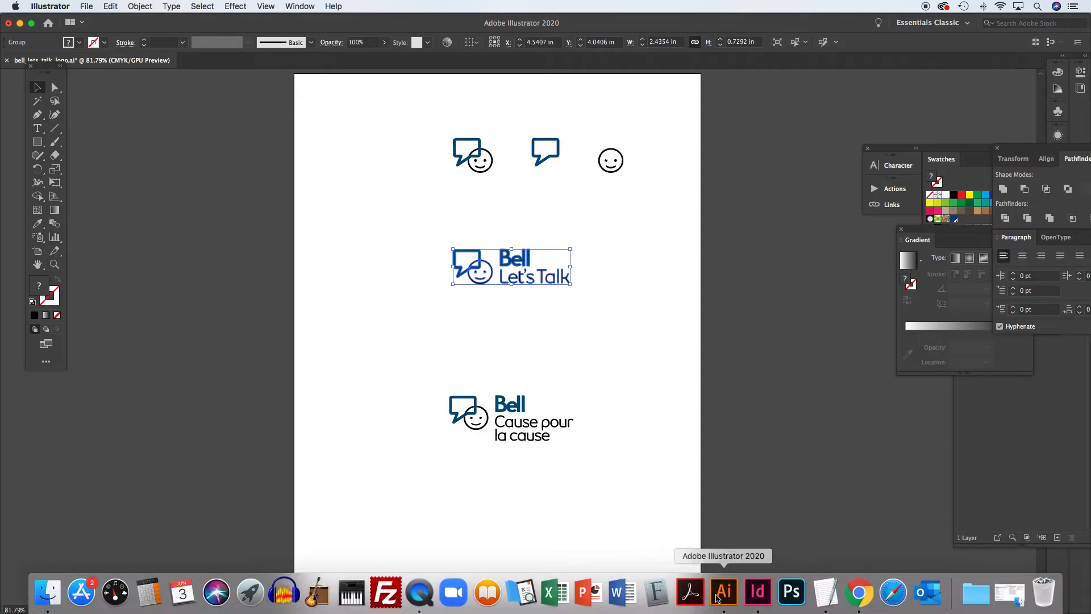
left_click(758, 592)
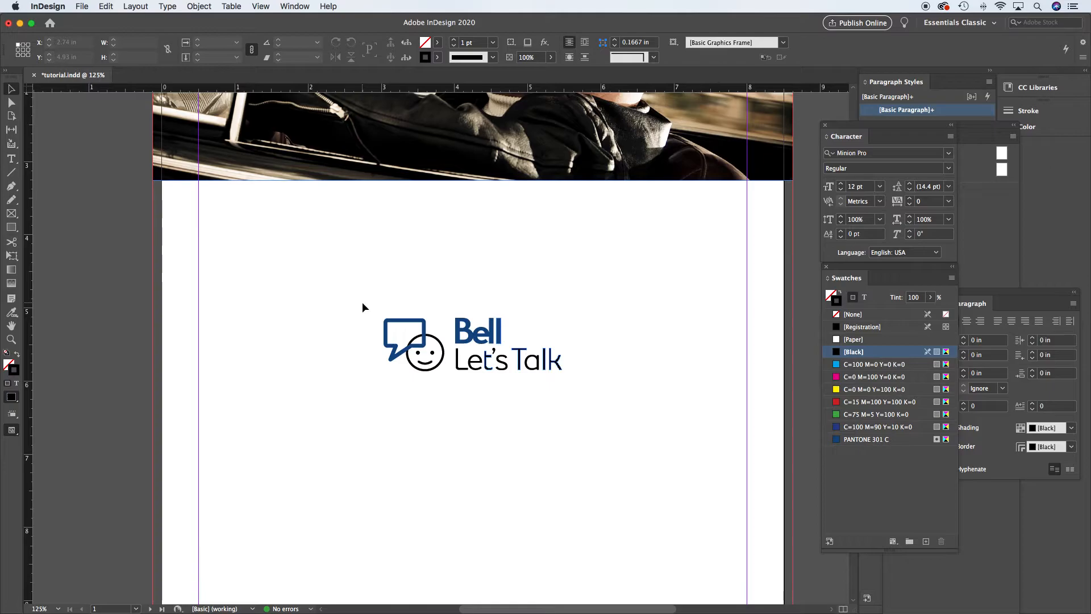
- Place bell_lets_talk_logo.ai from the Tutorial folder on the pasteboard beside the page, at about X 9 in, Y 1.32 in
key("super+0")
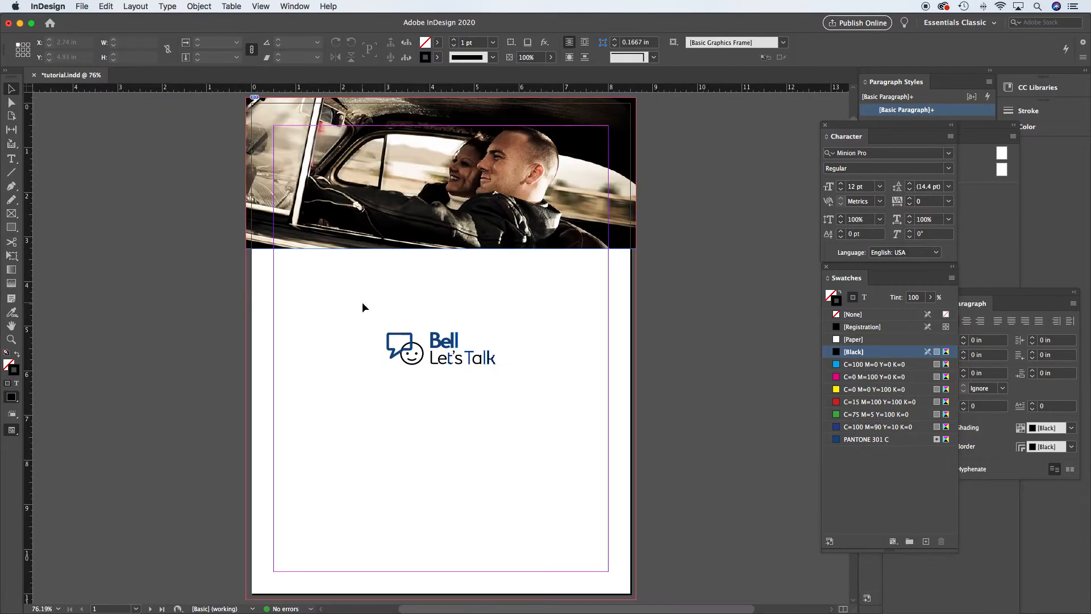
left_click(82, 6)
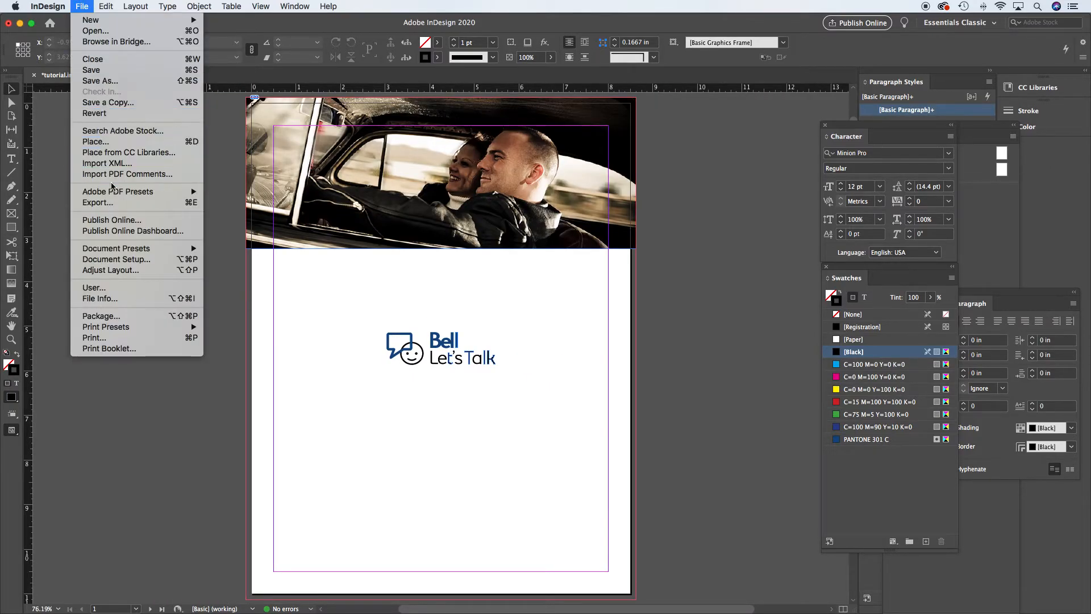
left_click(111, 143)
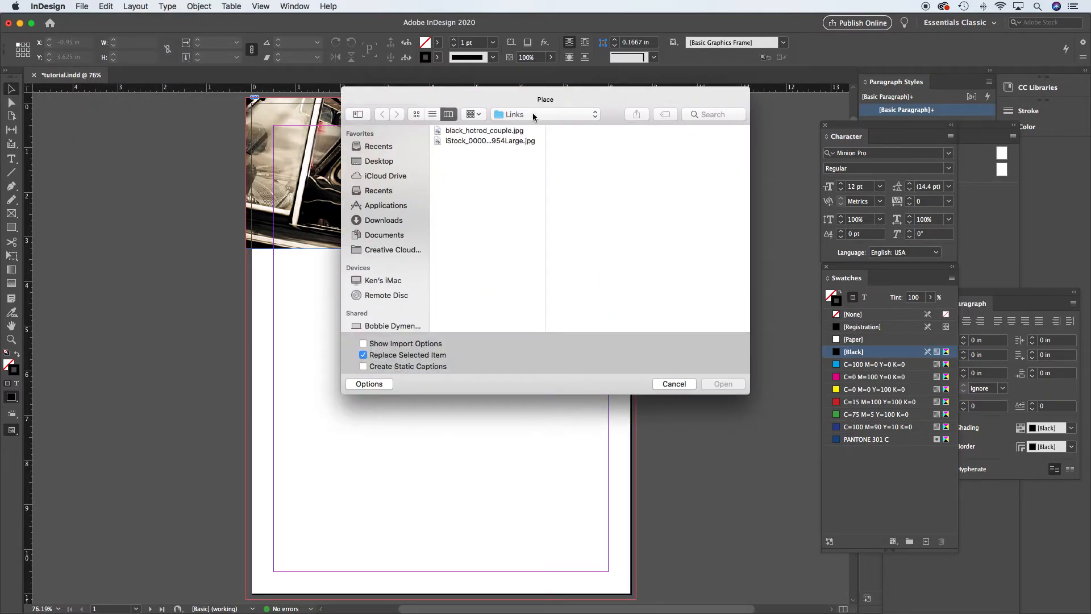
left_click(533, 116)
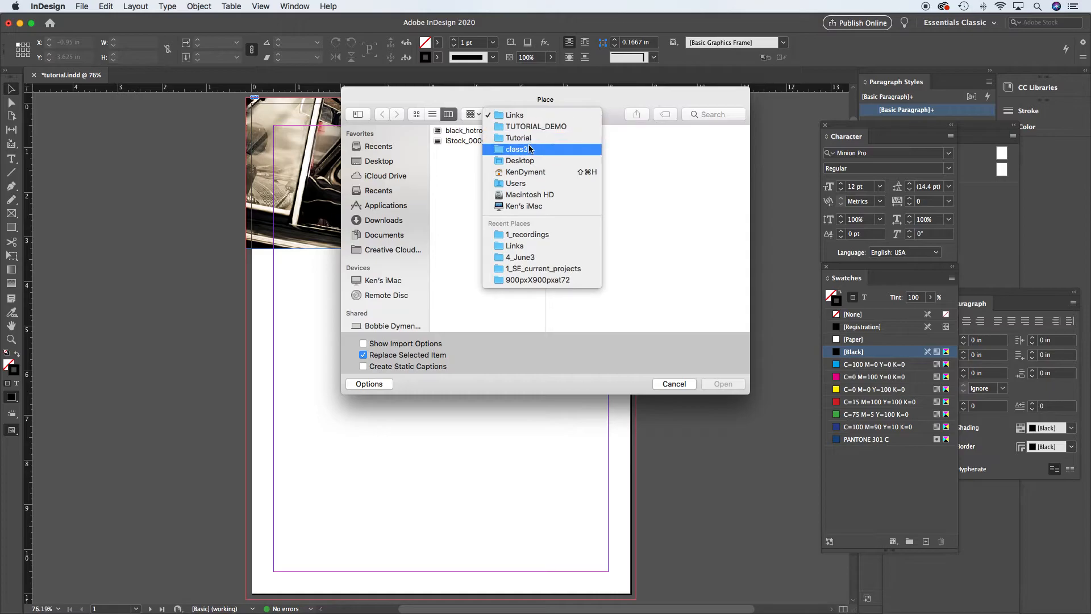
left_click(530, 148)
left_click(575, 141)
left_click(663, 182)
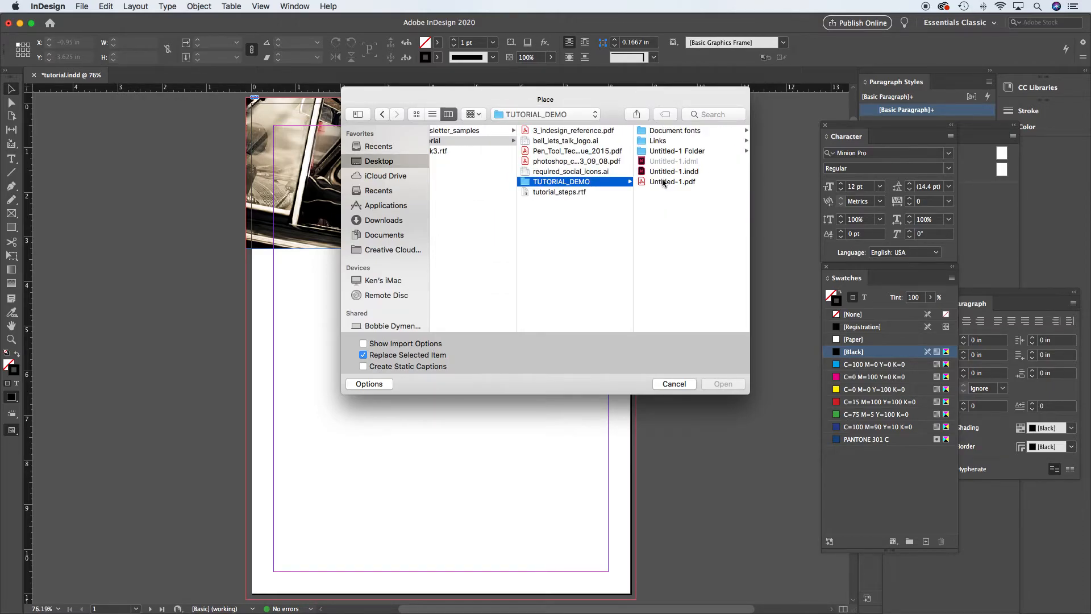
left_click(548, 142)
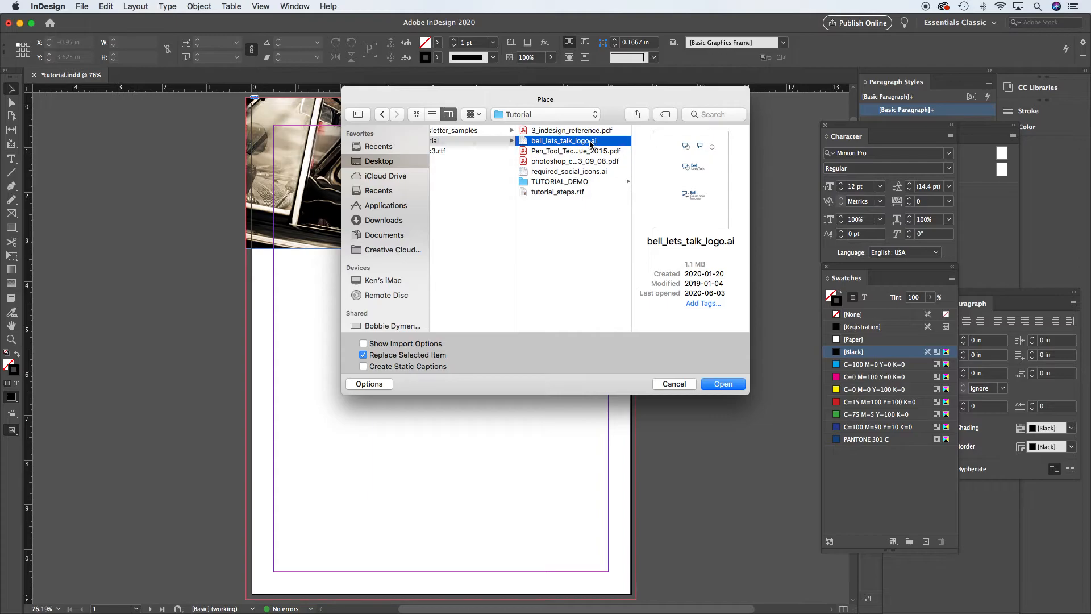
left_click(722, 384)
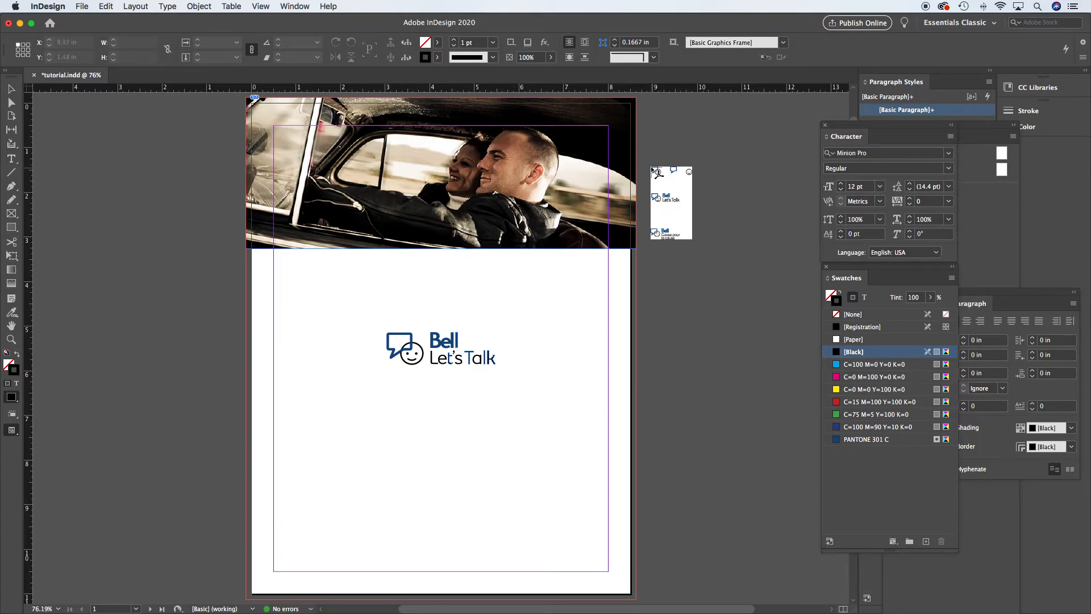
left_click(653, 163)
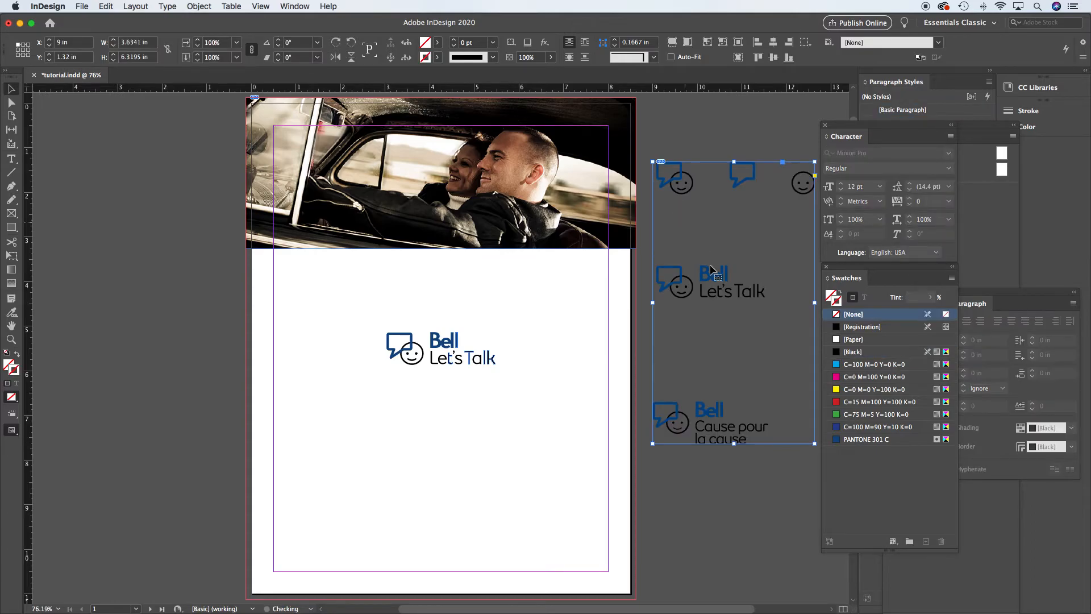
- Crop the placed artwork's frame to about 1.36 in high around the Bell Let's Talk logo and scale it down with its contents
left_click_drag(643, 273, 477, 282)
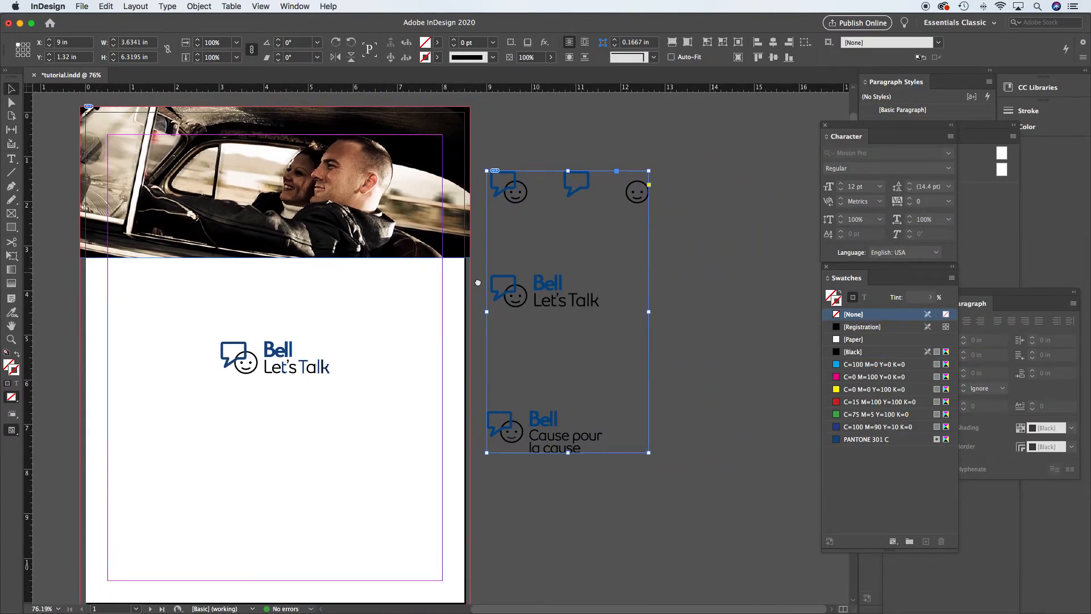
left_click(704, 291)
mouse_move(566, 304)
left_mouse_down()
mouse_move(599, 333)
mouse_move(565, 308)
left_mouse_up()
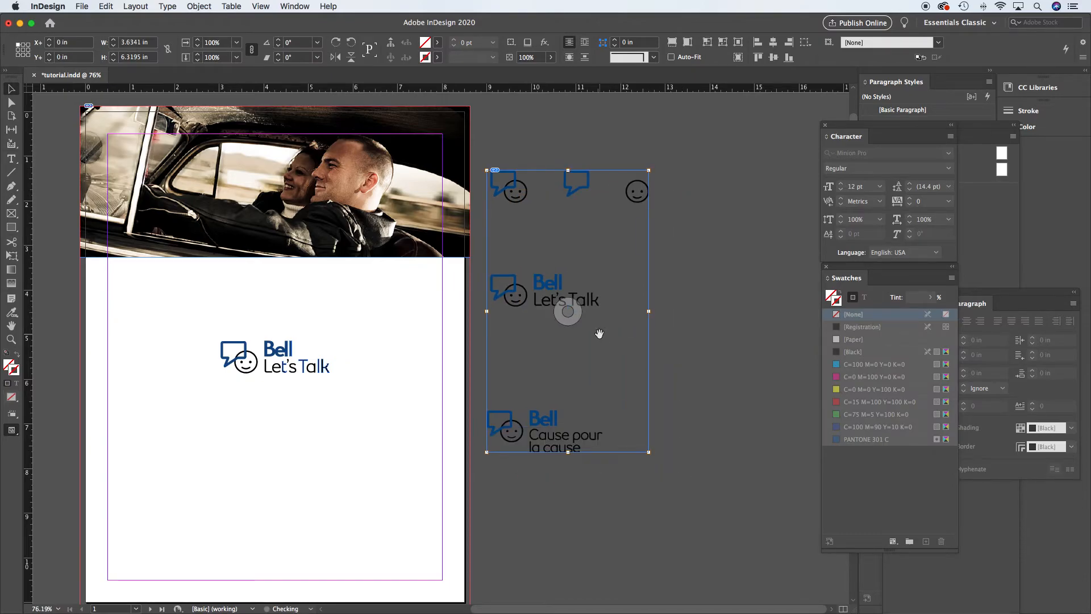
left_click(685, 293)
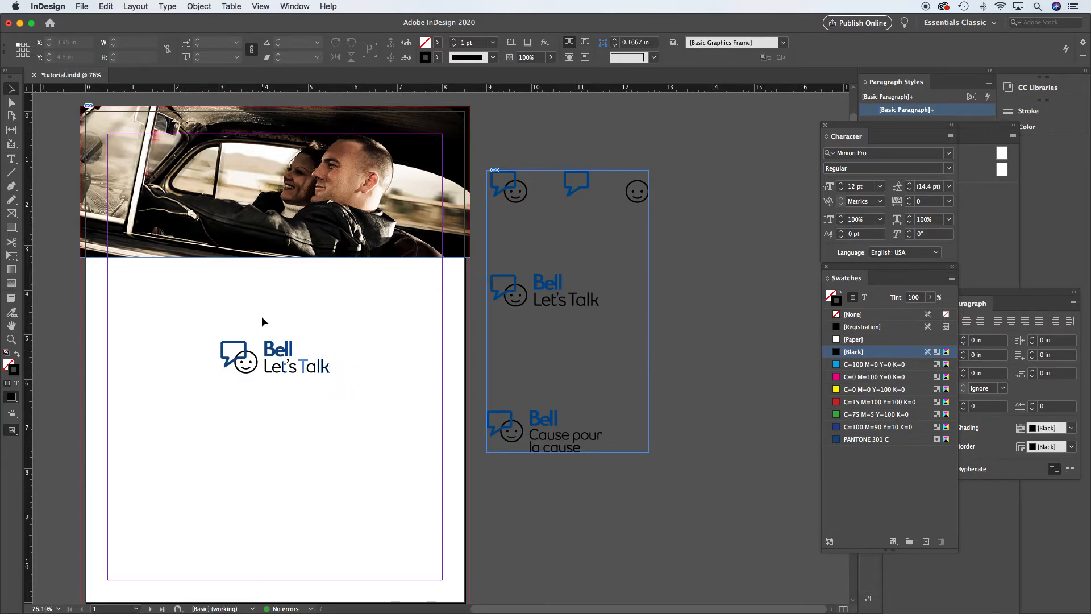
left_click(568, 311)
left_click_drag(568, 452, 569, 323)
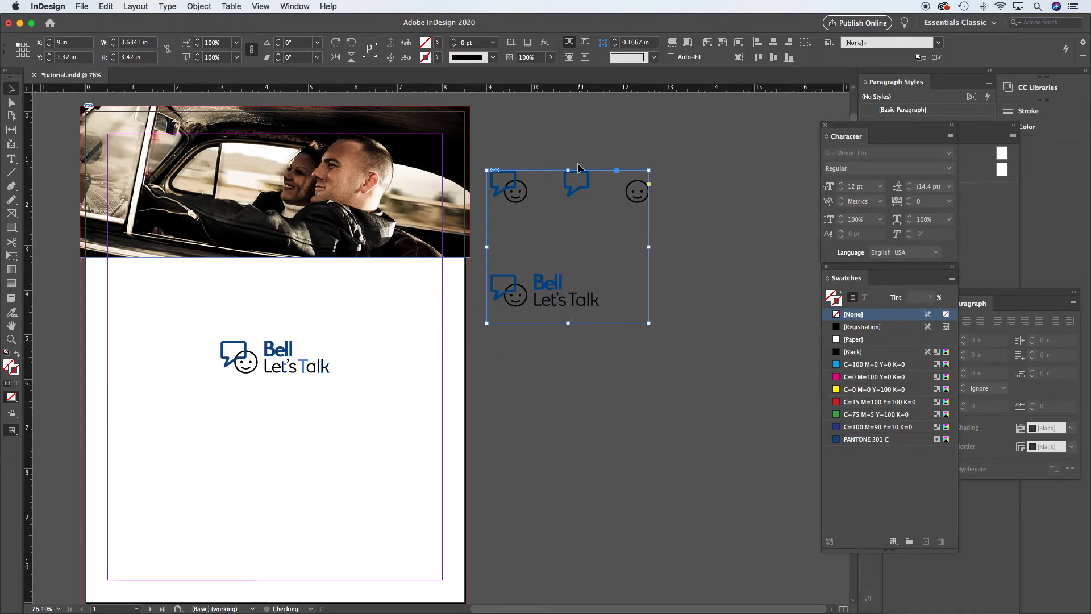
left_click_drag(568, 170, 576, 262)
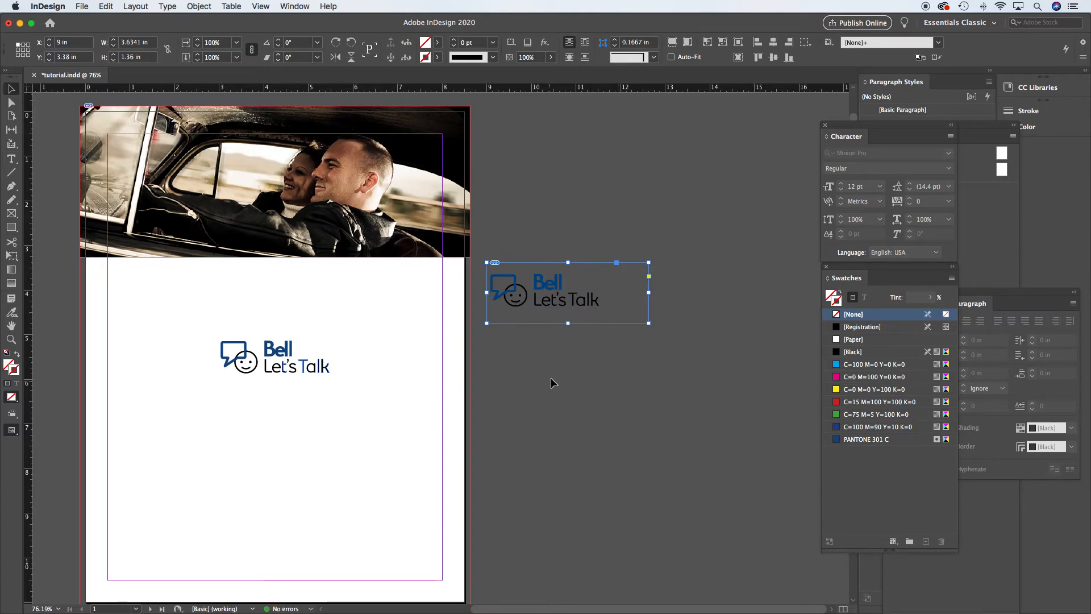
left_click_drag(648, 323, 591, 301)
left_click(342, 339)
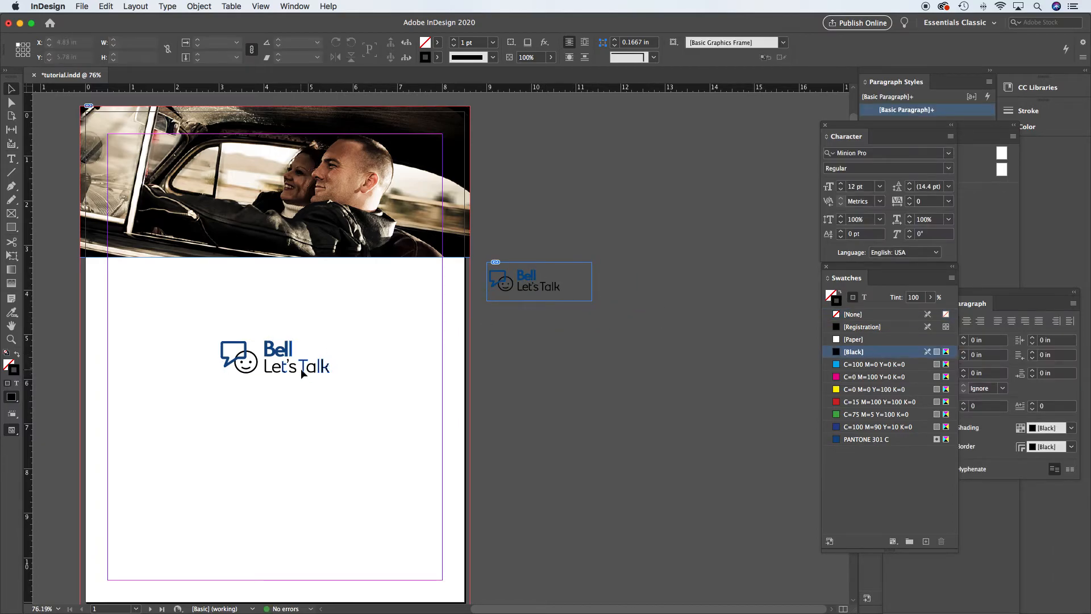
- Scale the pasted Bell Let's Talk logo on the page down proportionally, together with its contents, to about 1.76 in wide
left_click(306, 371)
scroll(316, 388, "left", 5)
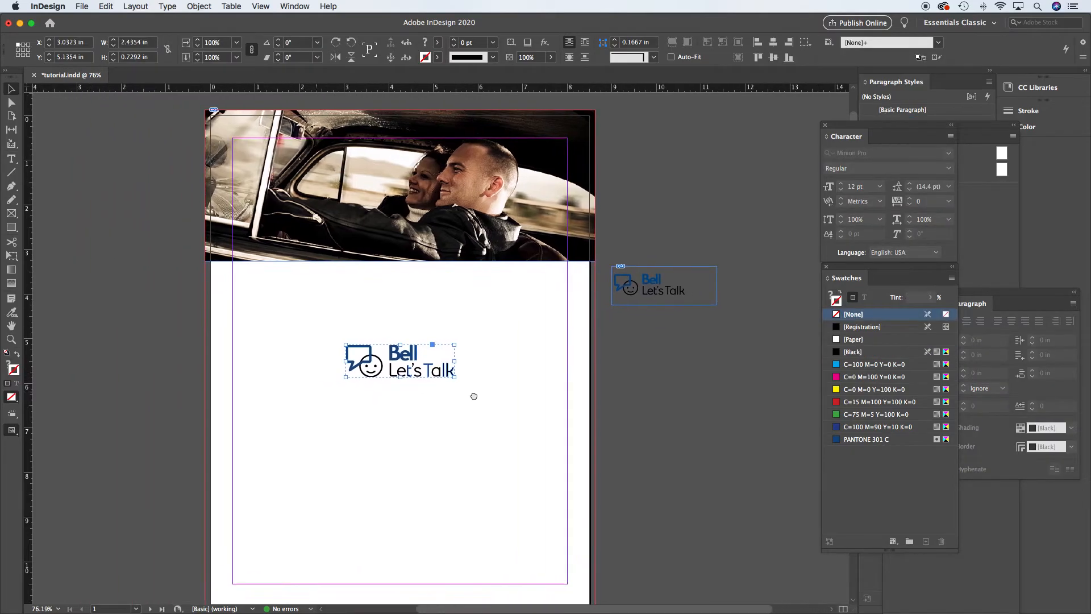
left_click(490, 394, "super")
left_click(489, 392, "super")
left_click_drag(421, 317, 557, 457)
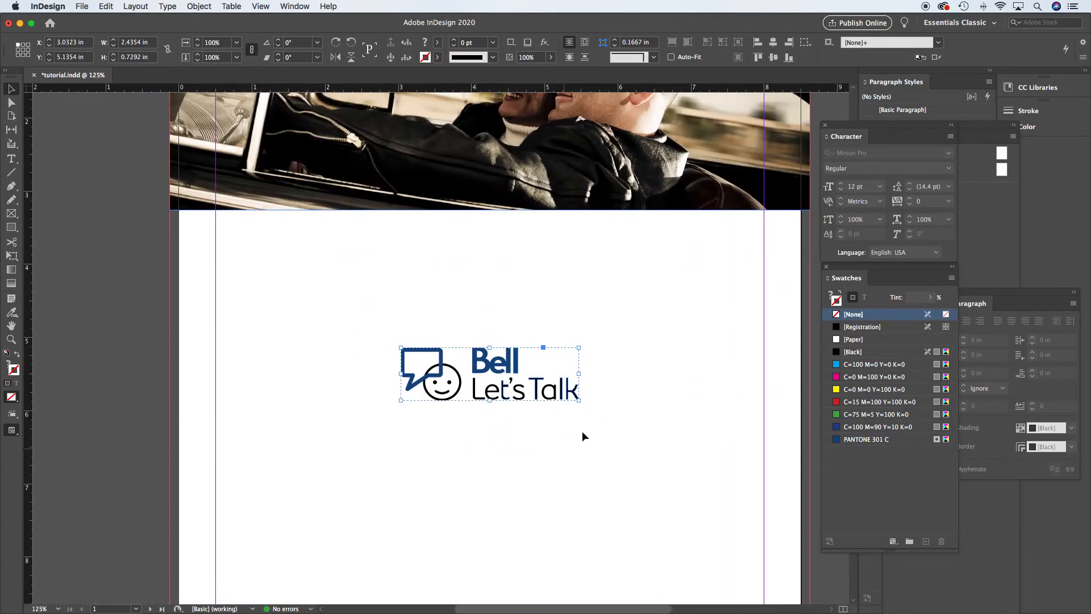
left_click_drag(579, 401, 530, 378)
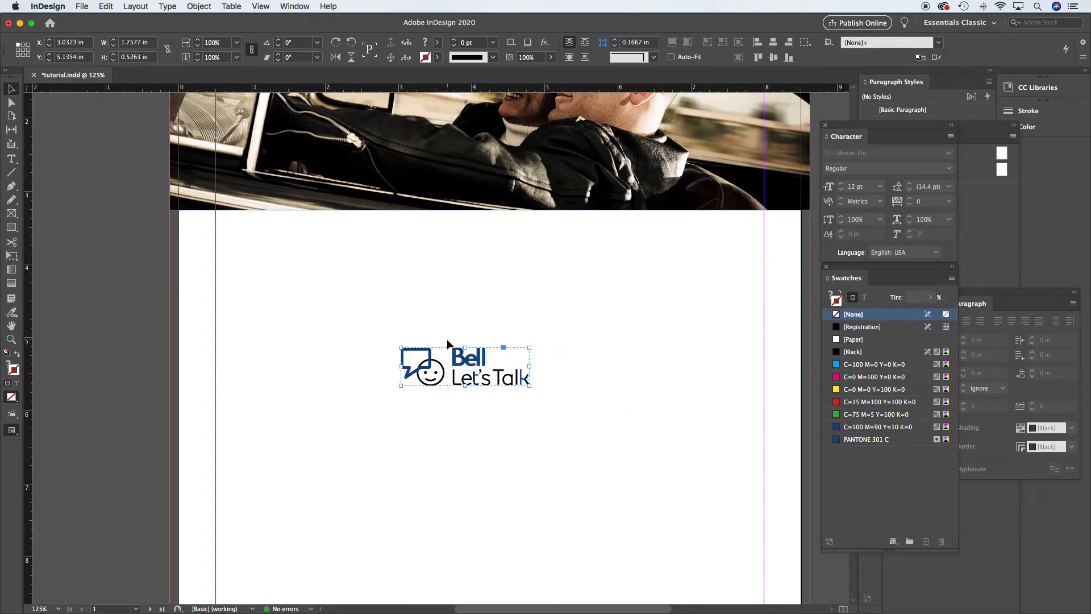
- Ungroup the pasted Bell Let's Talk logo into its separate vector pieces and deselect them
left_click_drag(399, 330, 547, 397)
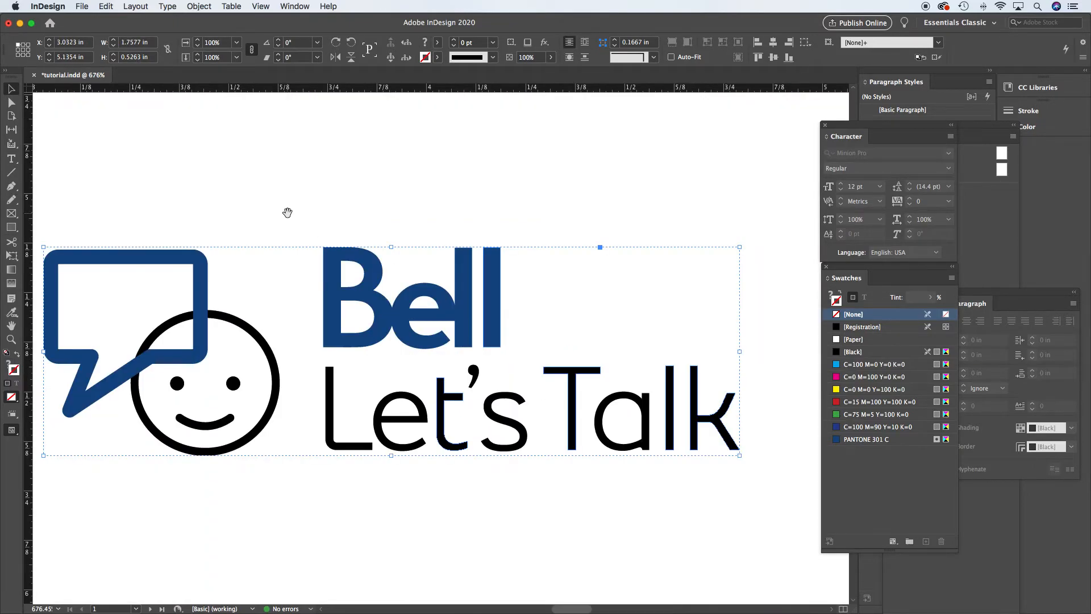
left_click(303, 285)
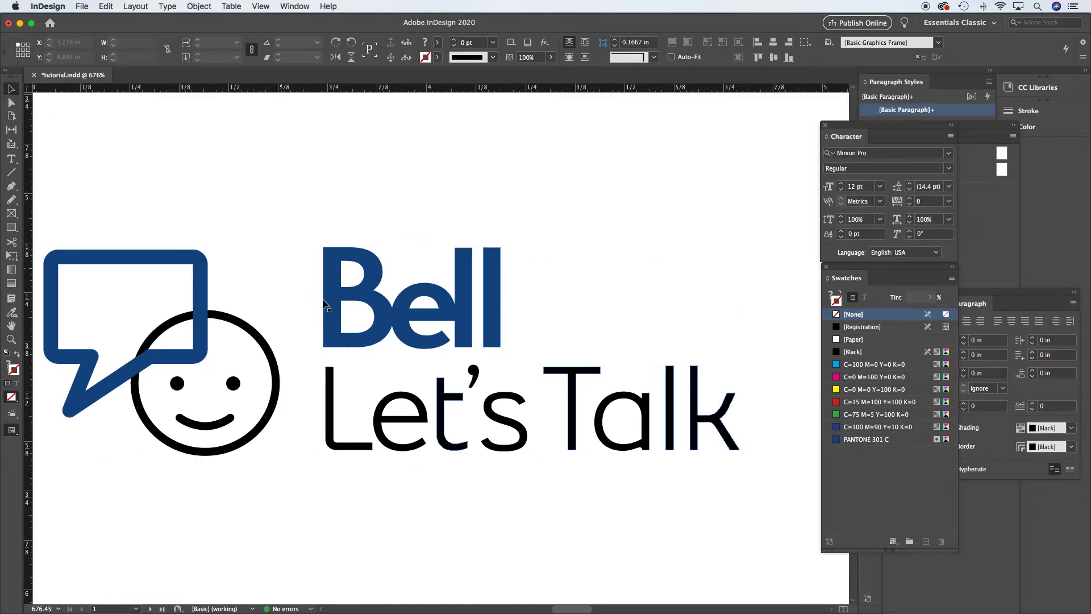
left_click(350, 297)
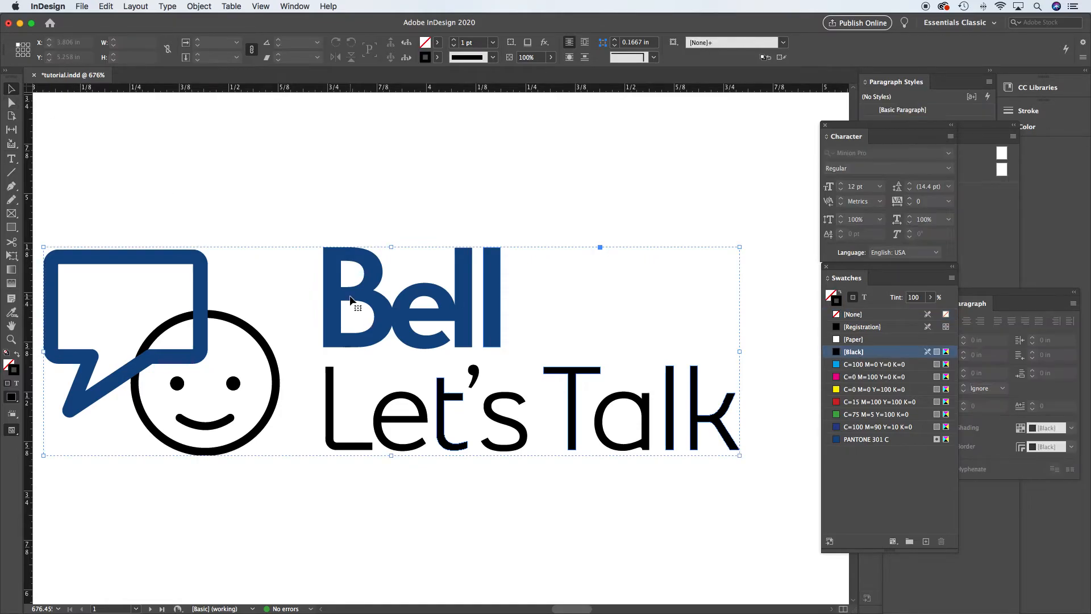
left_click(198, 6)
left_click(209, 83)
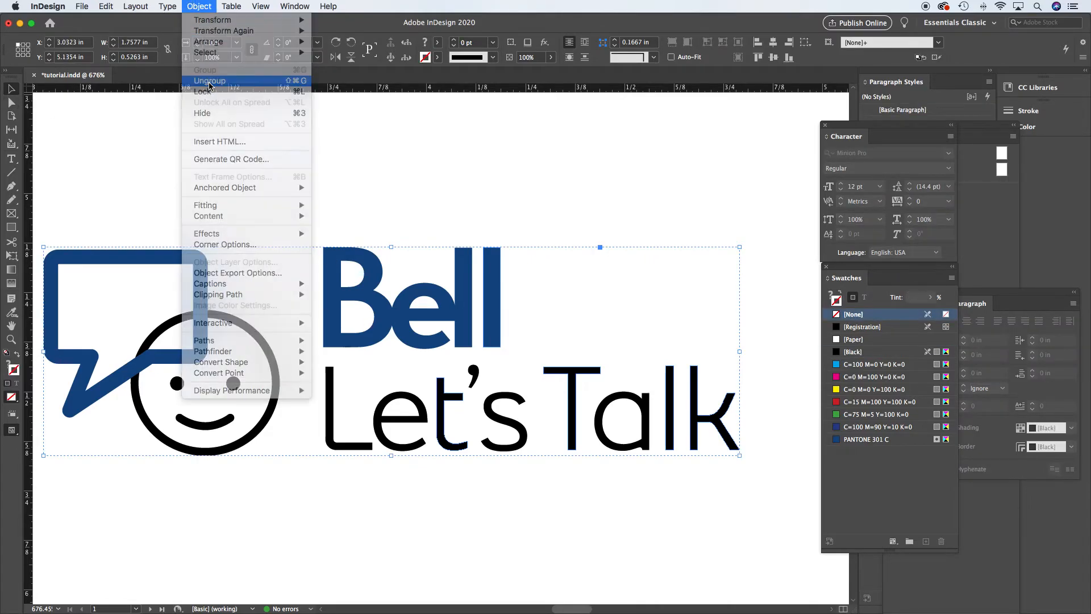
left_click(421, 172)
- Try moving the last "l" of Bell and the "Bel" piece away from the logo, undoing each move
left_click_drag(497, 299, 556, 242)
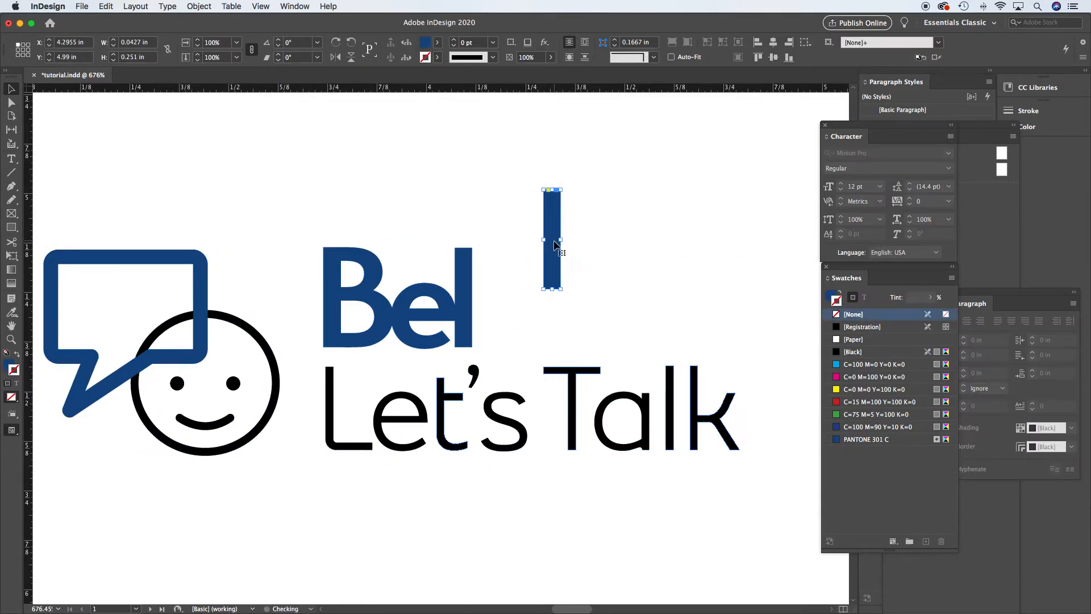
key("super+z")
left_click_drag(365, 271, 341, 207)
key("super+z")
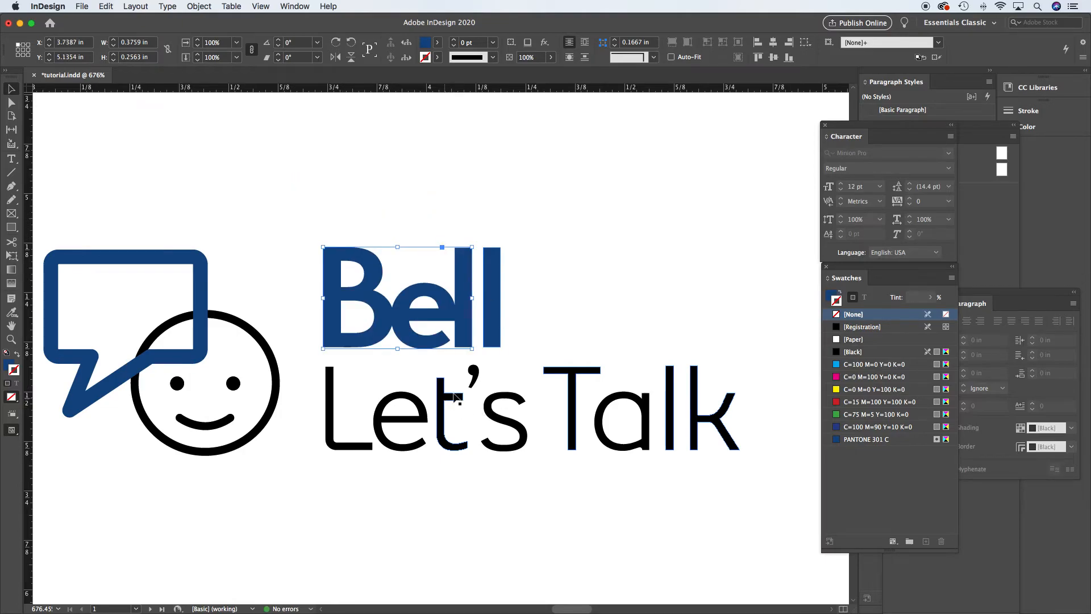
- Select all the ungrouped logo pieces to examine their outlines, deselect them and view the whole page
left_click(543, 354, "alt+super")
left_click(529, 352, "alt+super")
scroll(494, 334, "left", 5)
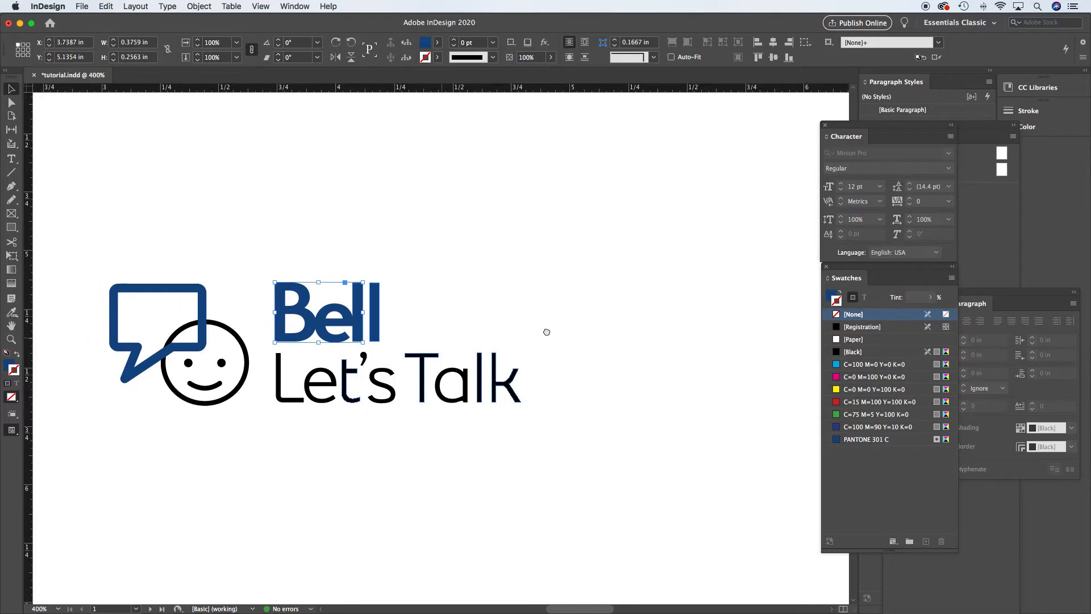
left_click_drag(222, 231, 728, 432)
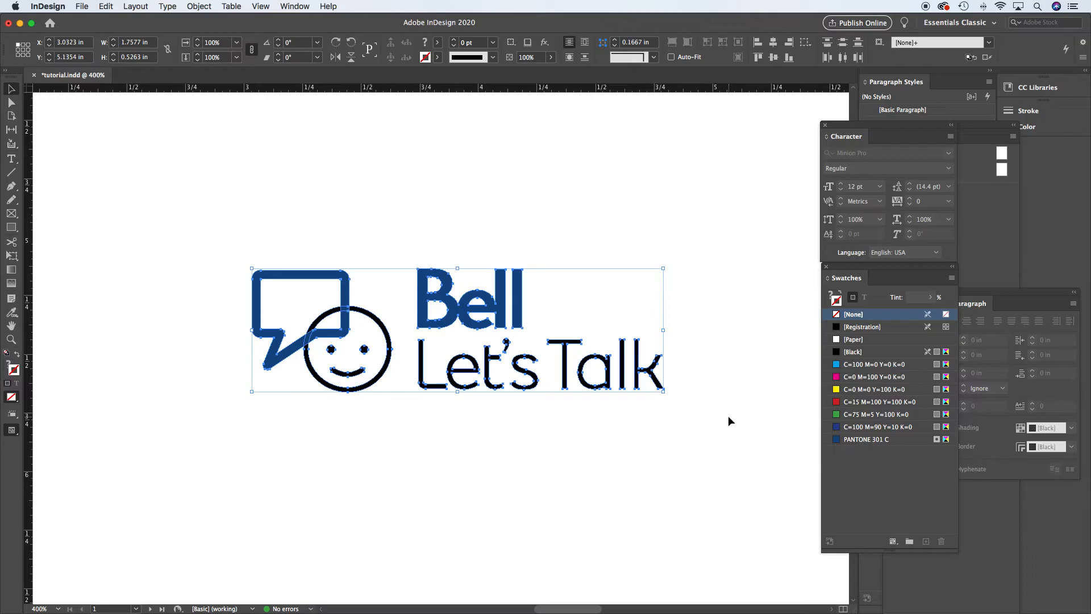
left_click(728, 416)
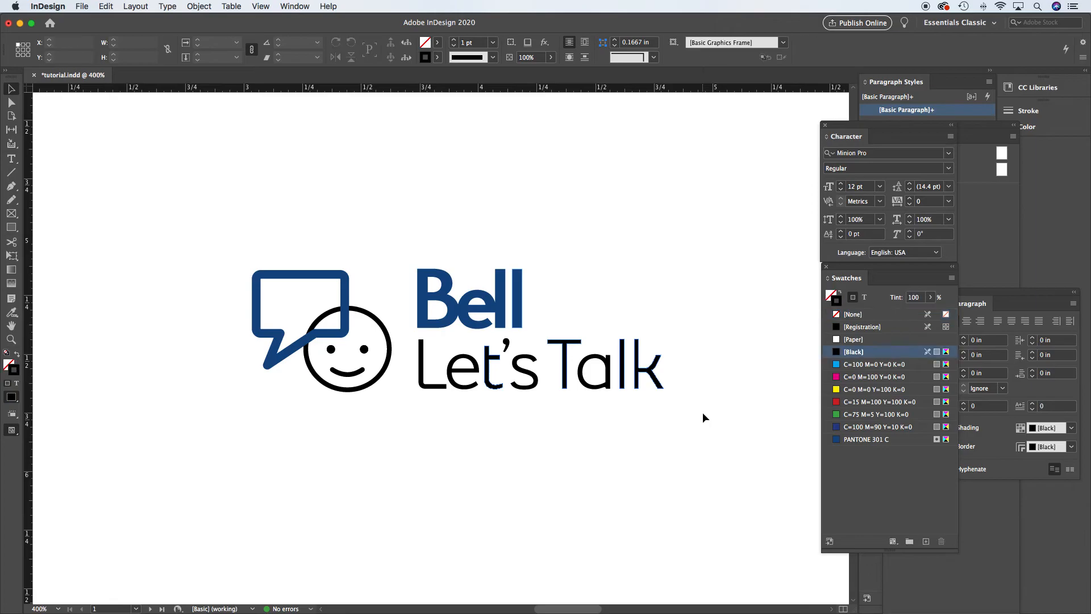
key("super+0")
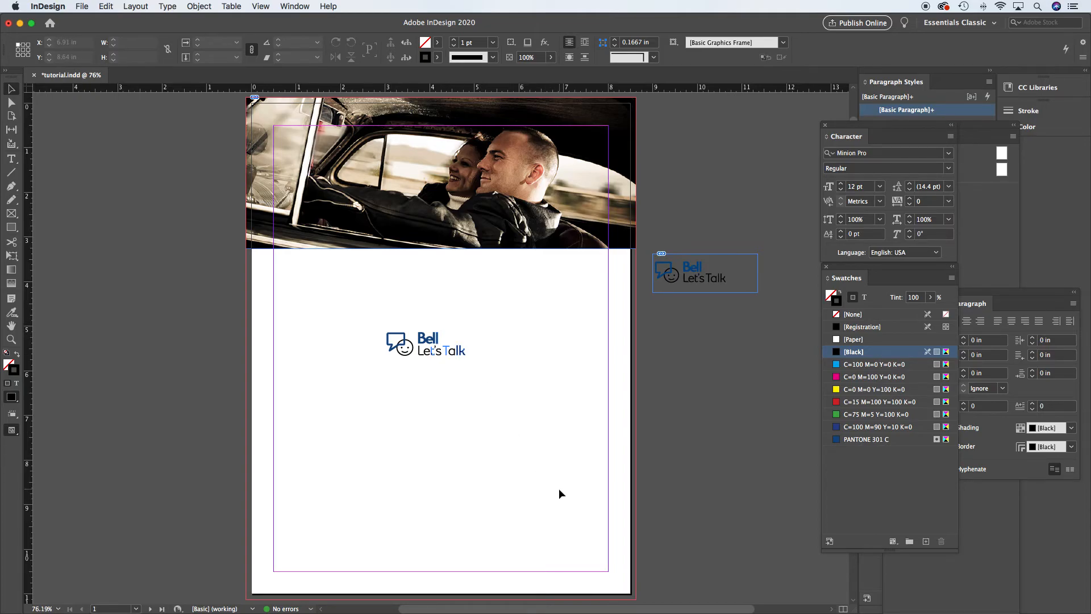
- Switch to Adobe Illustrator and pull the Layers and Swatches panels in beside the logo artboard to inspect the swatches
mouse_move(758, 607)
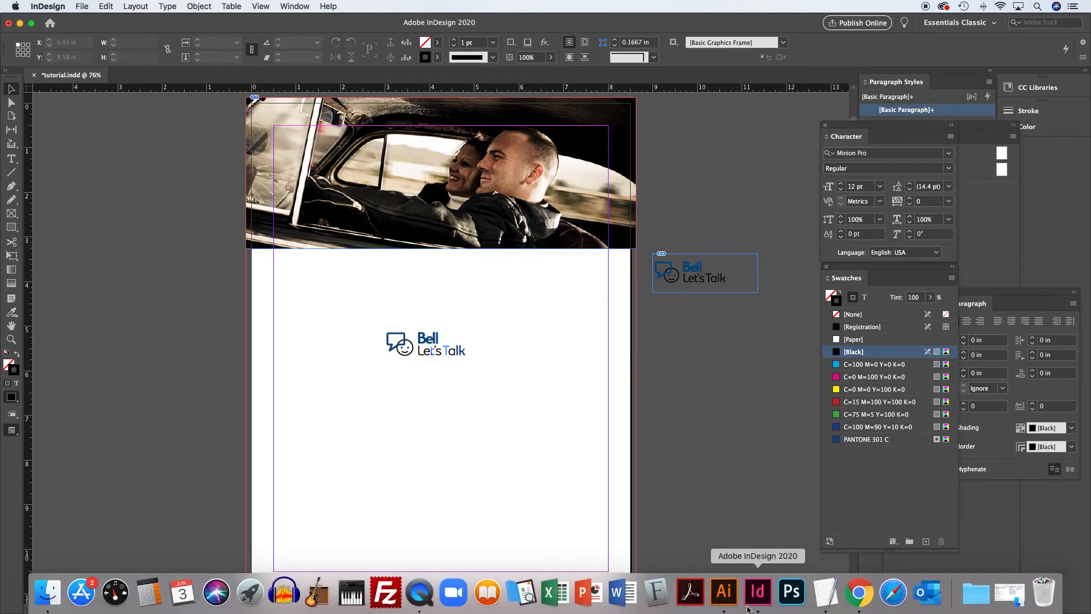
left_click(724, 594)
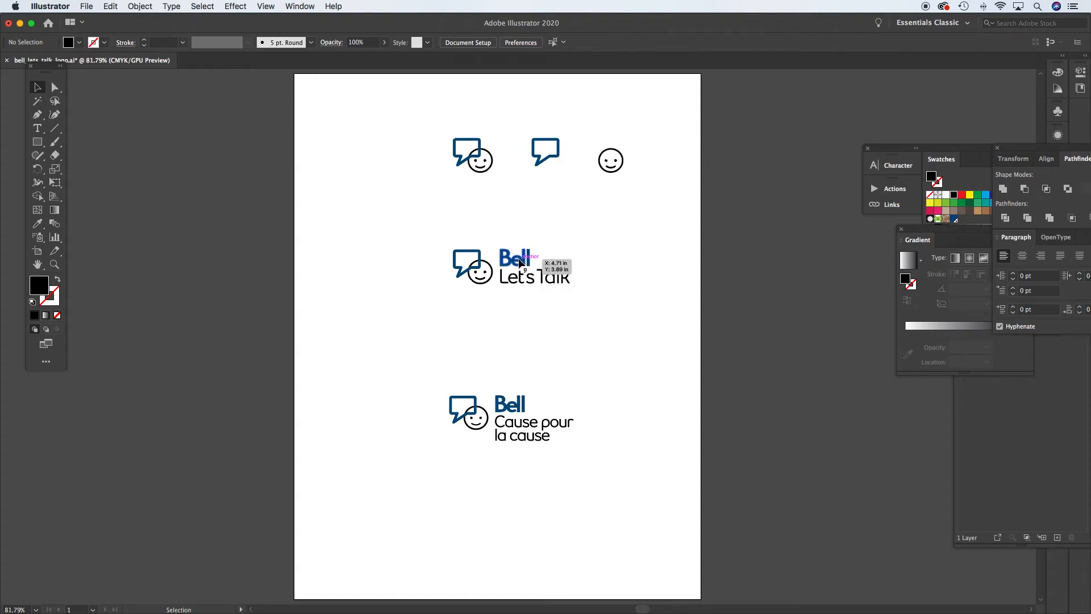
left_click(982, 433)
left_click_drag(976, 191, 809, 280)
left_click_drag(943, 160, 682, 113)
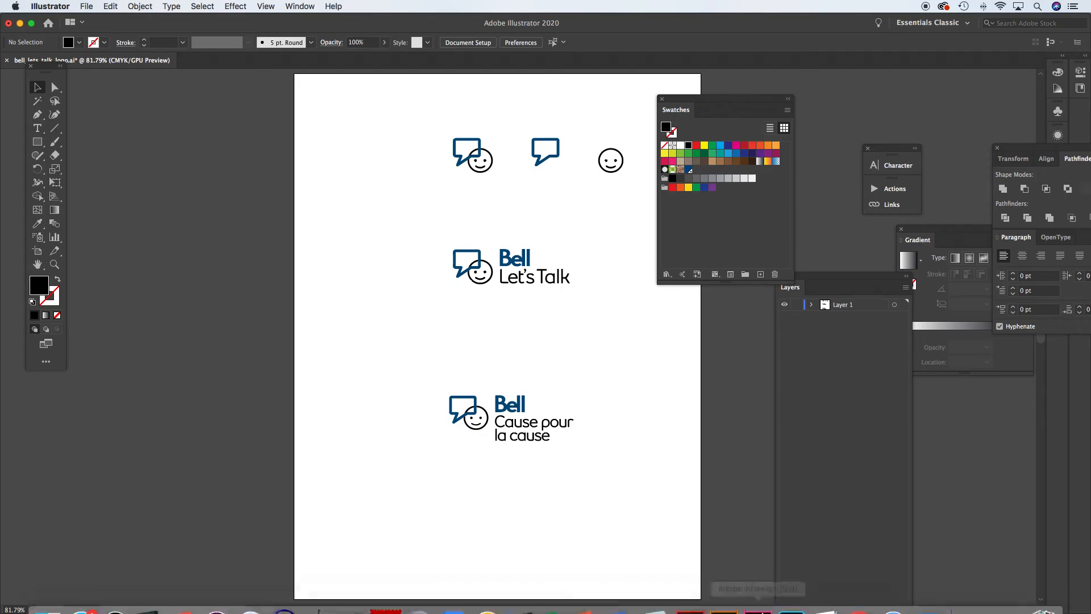
- Switch to Adobe InDesign, examine the PANTONE 301 C swatch and the color window options, and move the Swatches panel off the placed logo
left_click(758, 597)
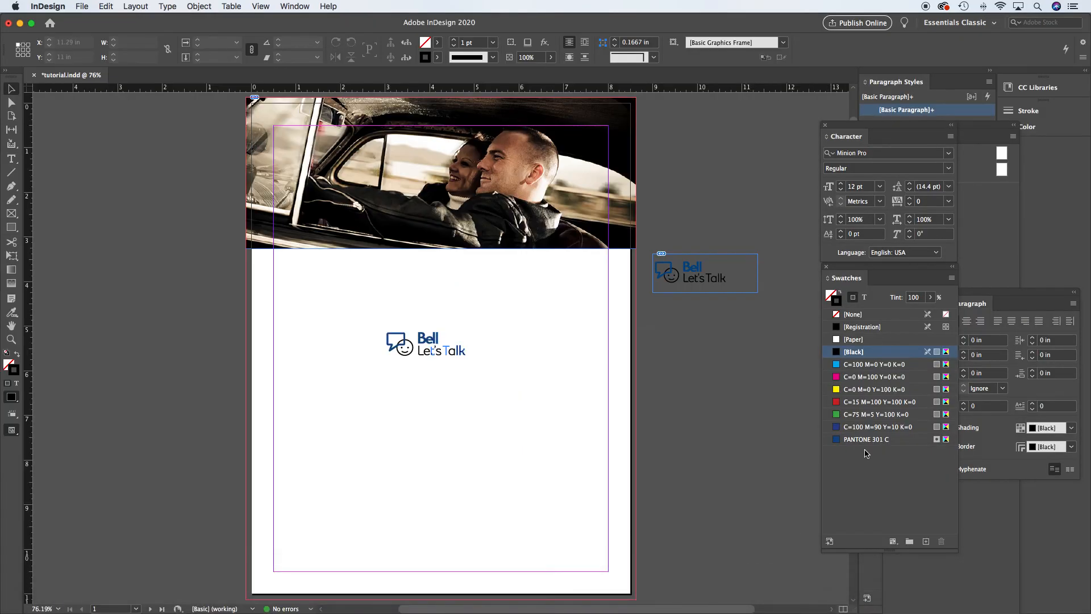
mouse_move(868, 443)
left_click_drag(869, 272, 707, 141)
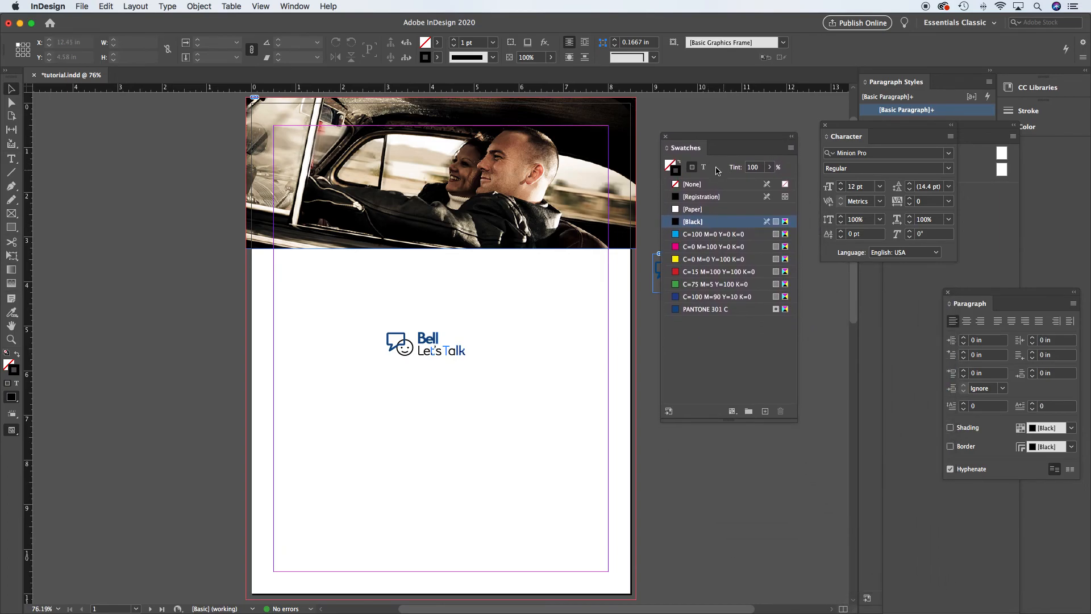
left_click(295, 5)
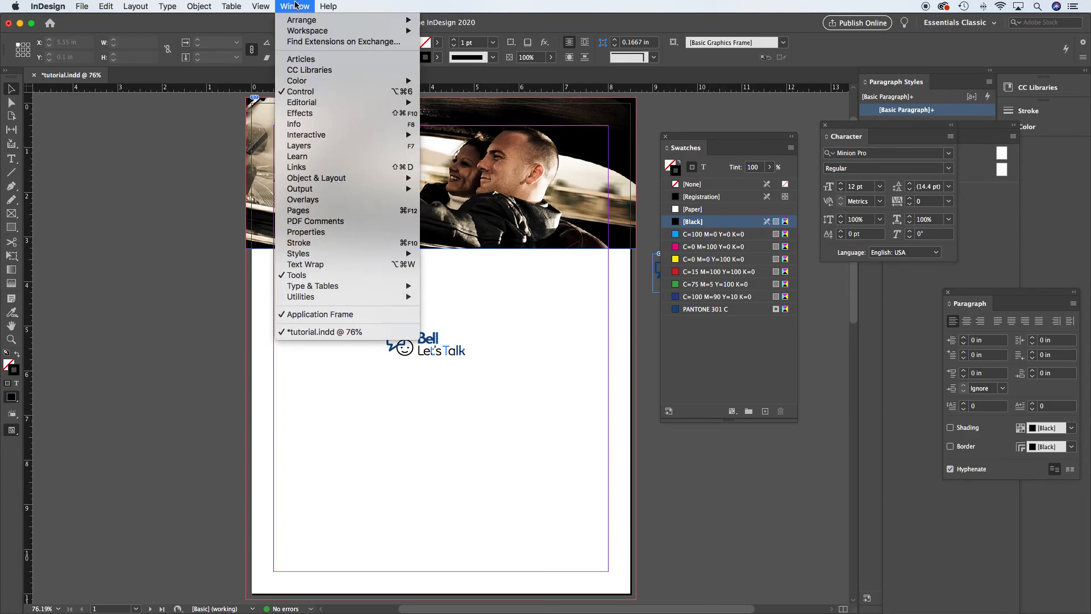
mouse_move(306, 85)
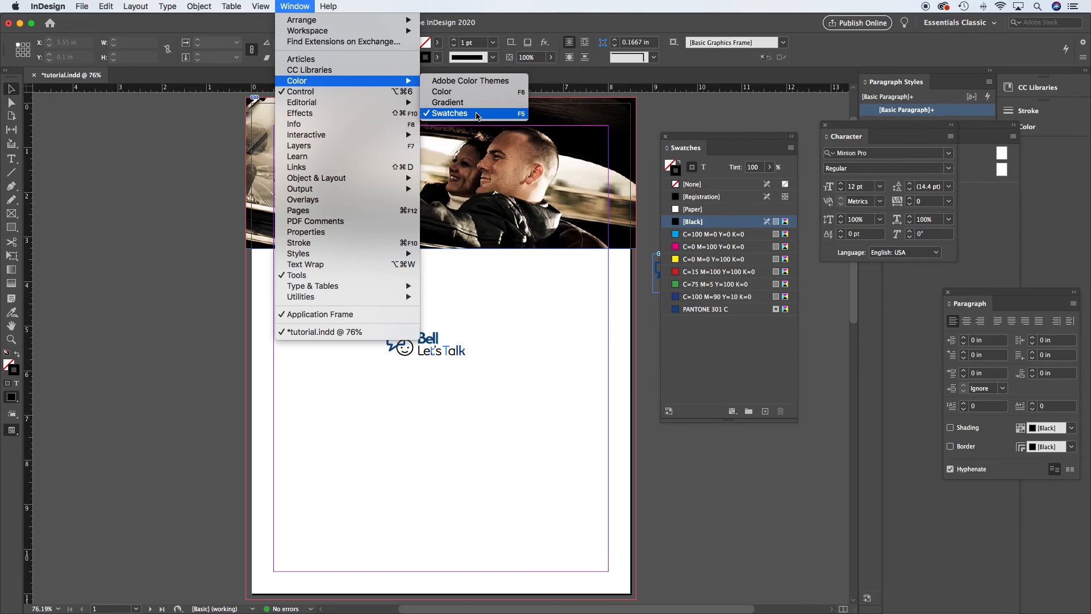
left_click(306, 6)
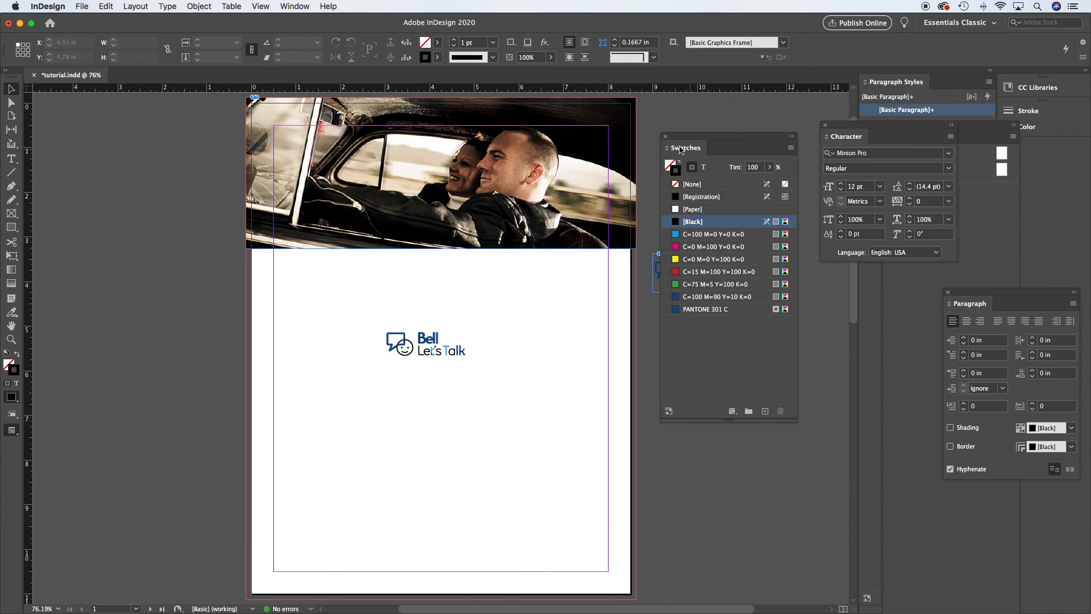
left_click_drag(686, 144, 792, 201)
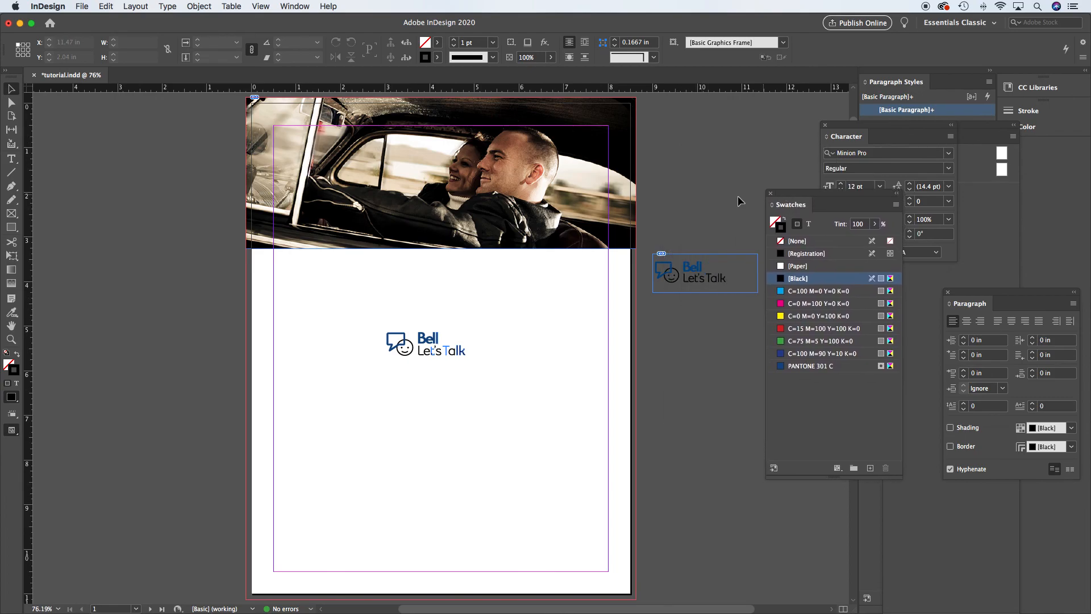
- Delete the placed Bell Let's Talk logo from the pasteboard beside the page
left_click(687, 271)
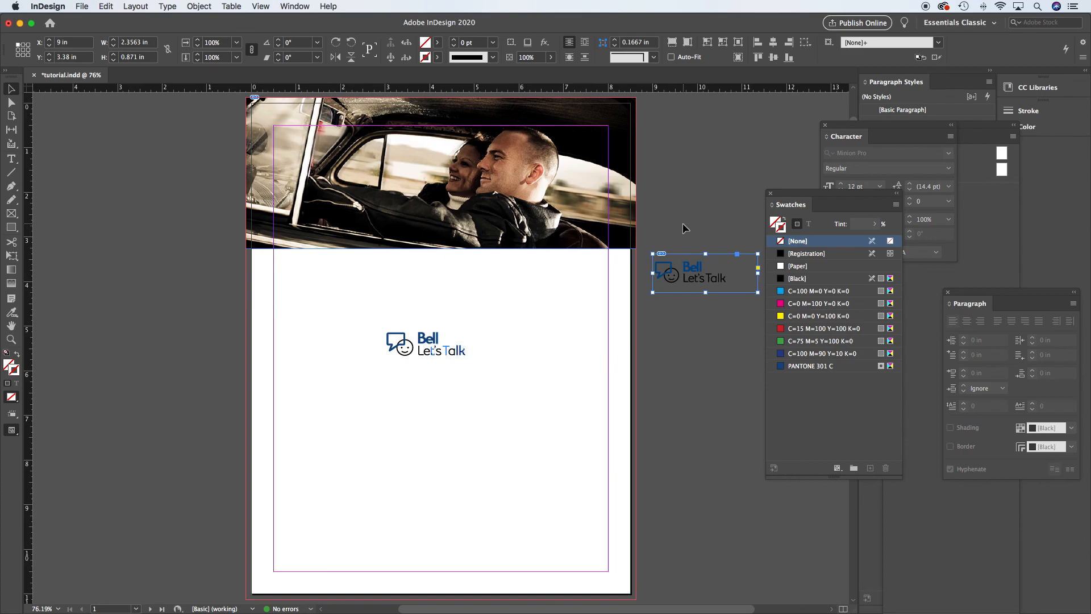
left_click_drag(676, 213, 707, 265)
key("Delete")
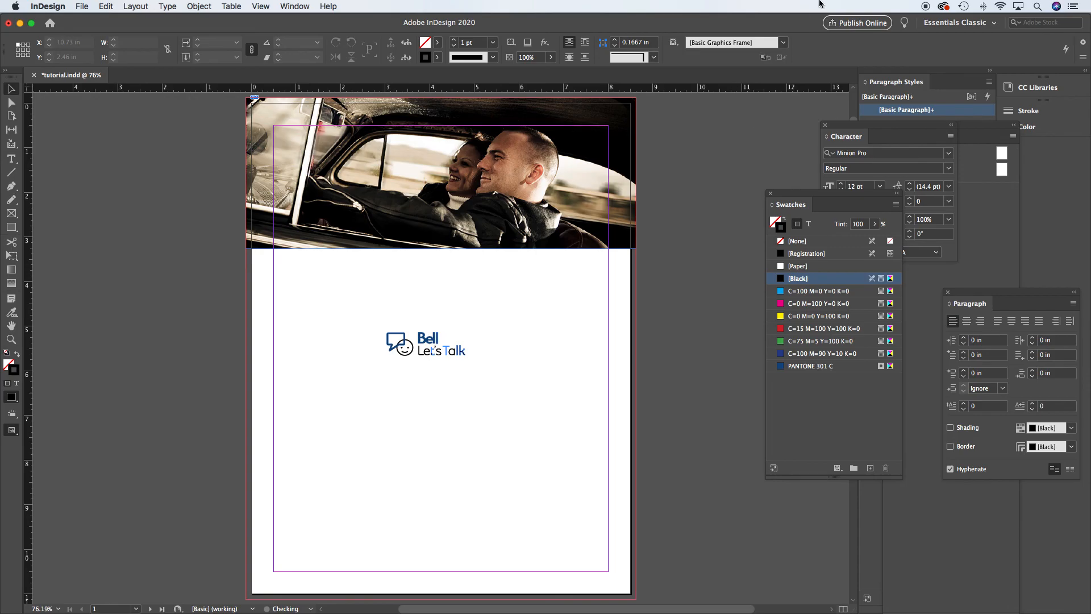